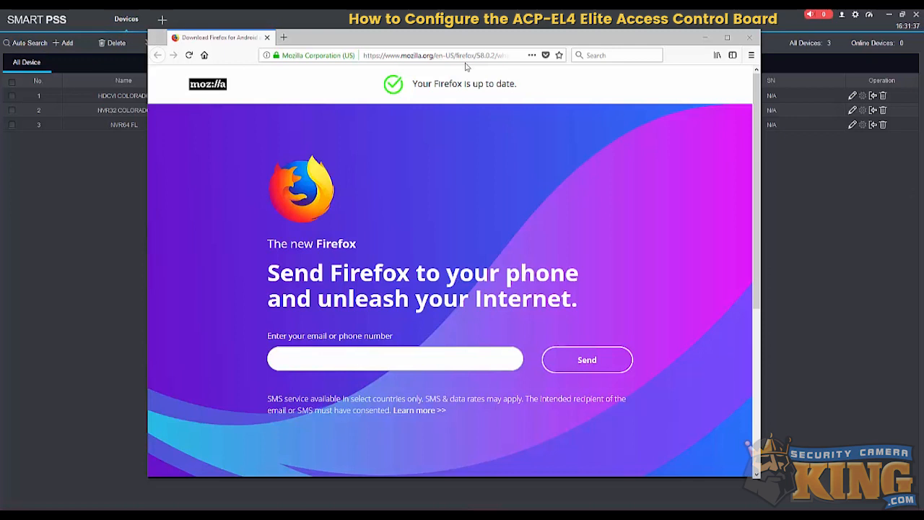
left_click(451, 55)
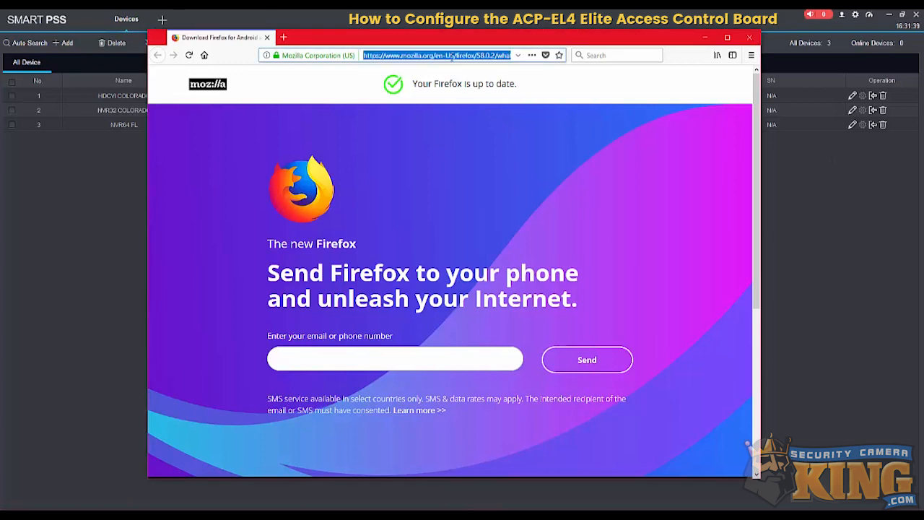
type("security")
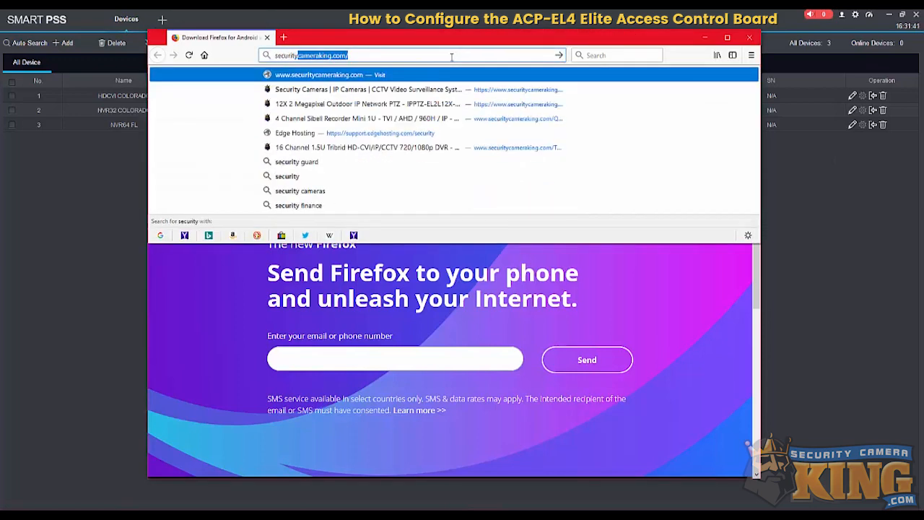
key("Return")
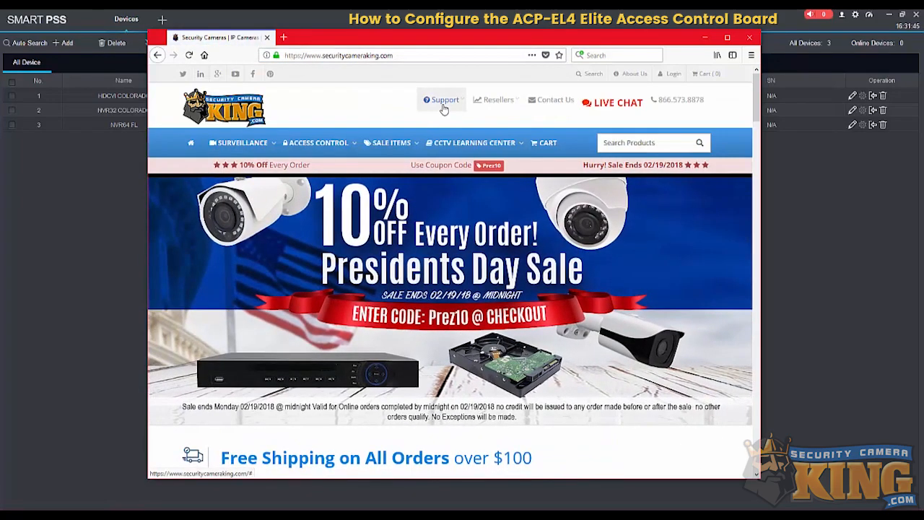
mouse_move(444, 108)
left_click(442, 129)
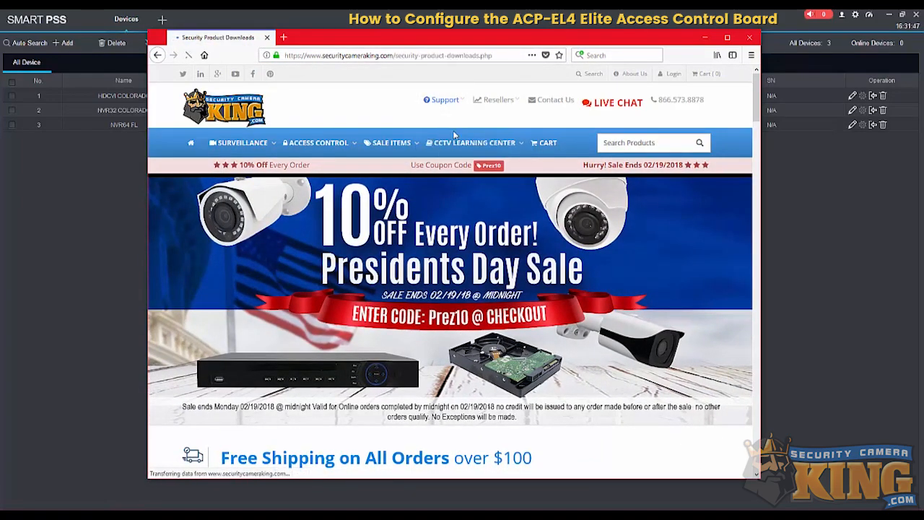
- Find the Elite-ACDSConfig Tool under Access Control Software & Manuals, try its software download, cancel the save and minimize the browser
scroll(485, 208, "down", 2)
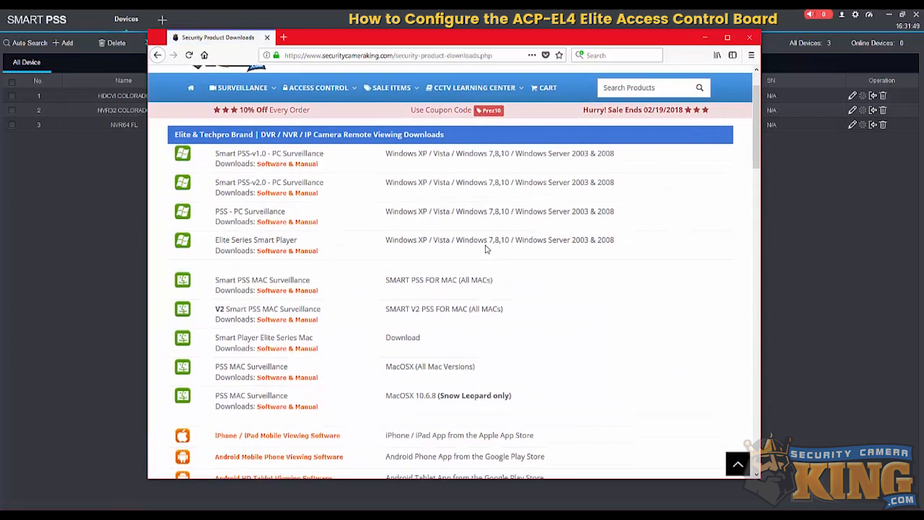
scroll(482, 208, "down", 3)
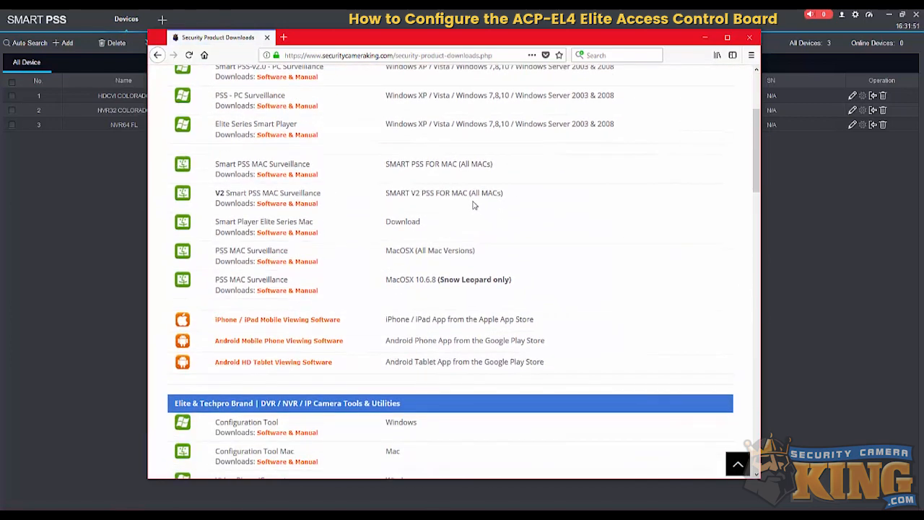
scroll(473, 205, "down", 15)
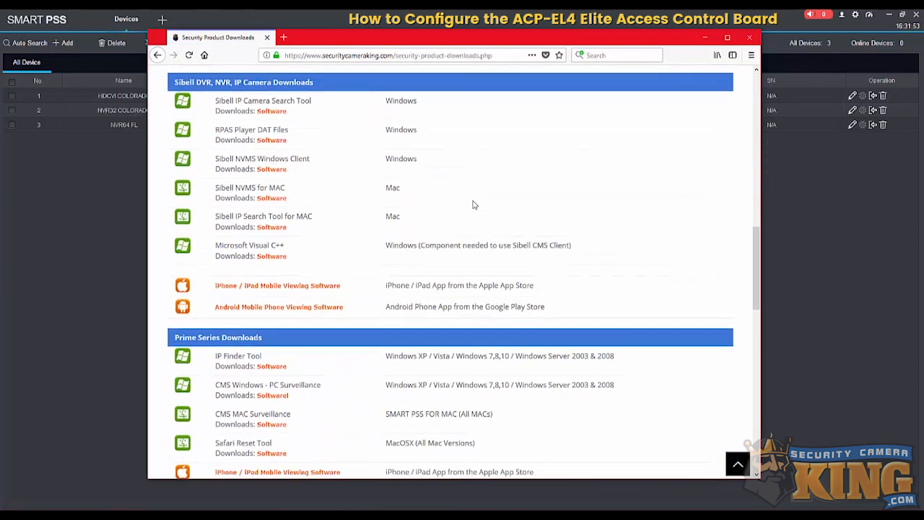
scroll(474, 205, "down", 8)
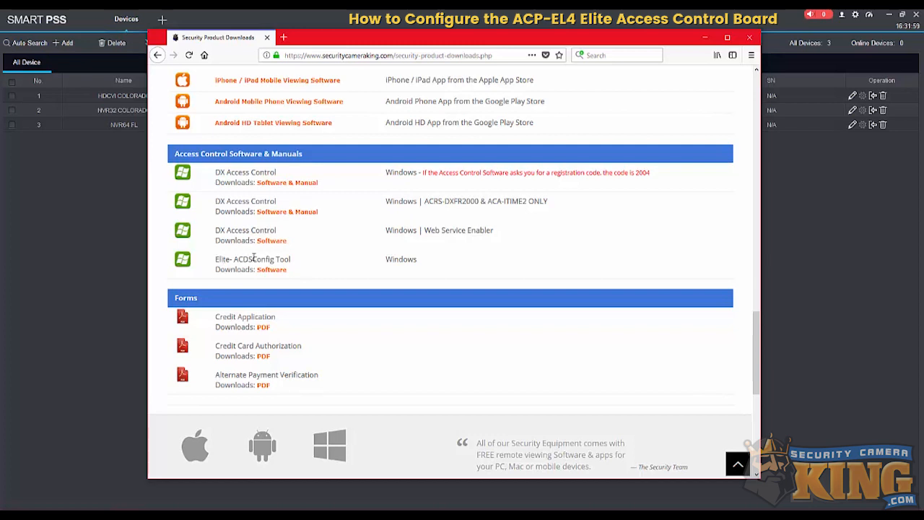
left_click_drag(215, 260, 292, 260)
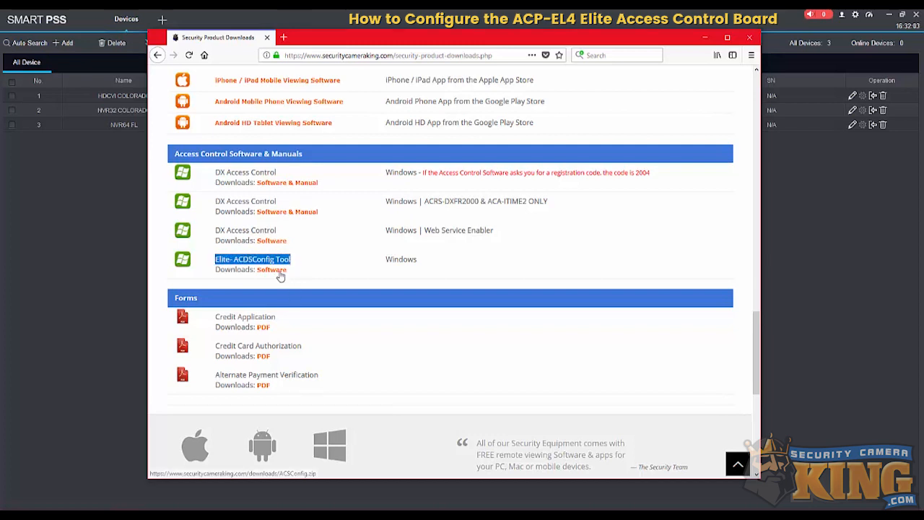
left_click(279, 272)
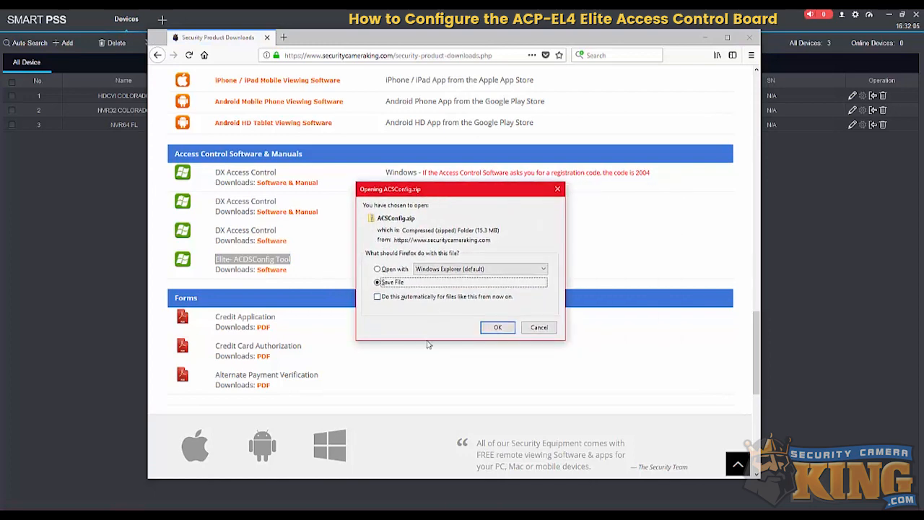
left_click(536, 331)
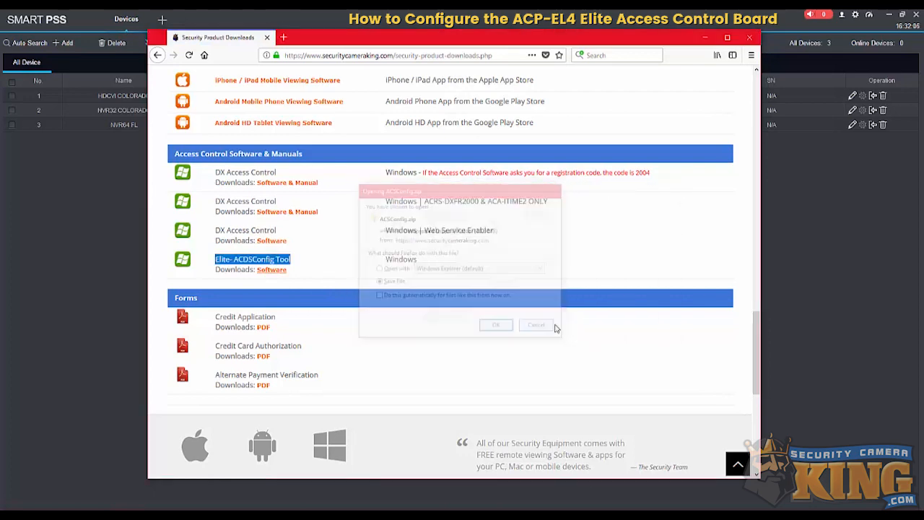
left_click(705, 38)
- Open an administrator Command Prompt below the config tool's device list and run ipconfig to read the computer's network settings
left_click_drag(587, 114, 545, 126)
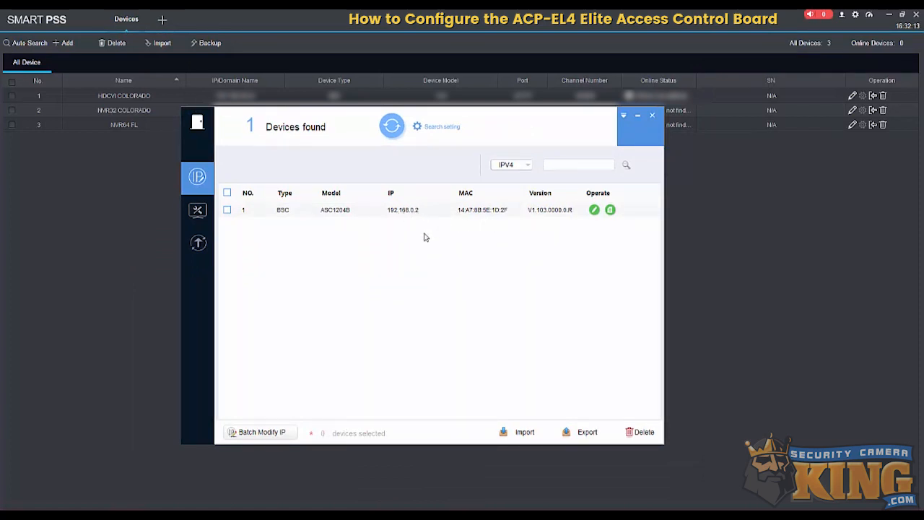
key("super")
type("cmd")
key("ctrl+shift+Return")
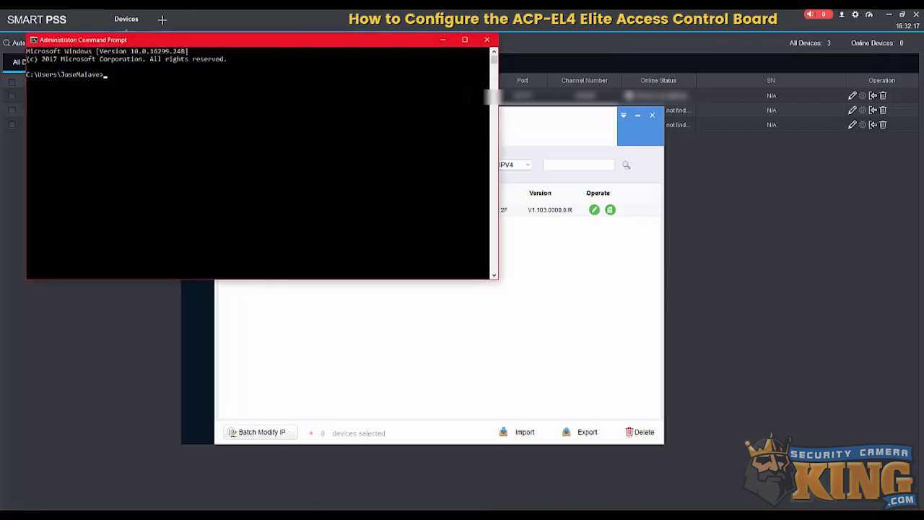
left_click_drag(223, 41, 433, 241)
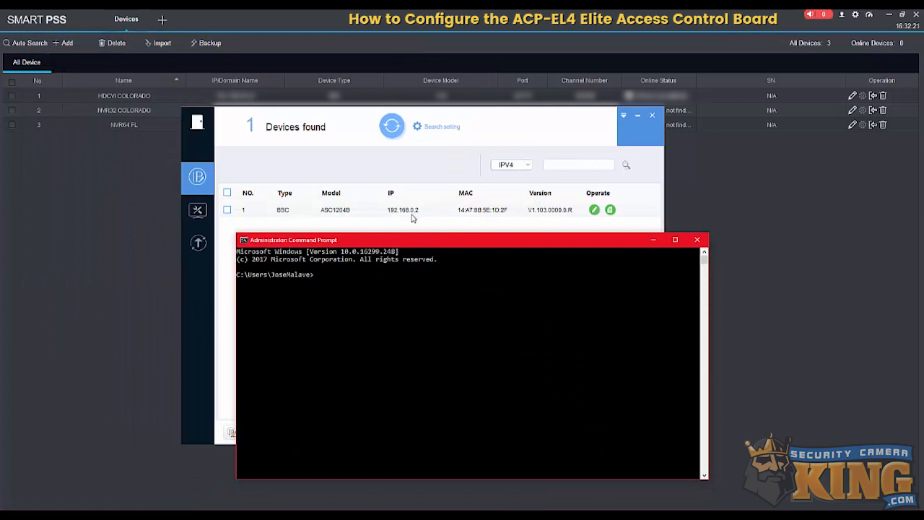
left_click(350, 291)
type("ipconfig")
key("Return")
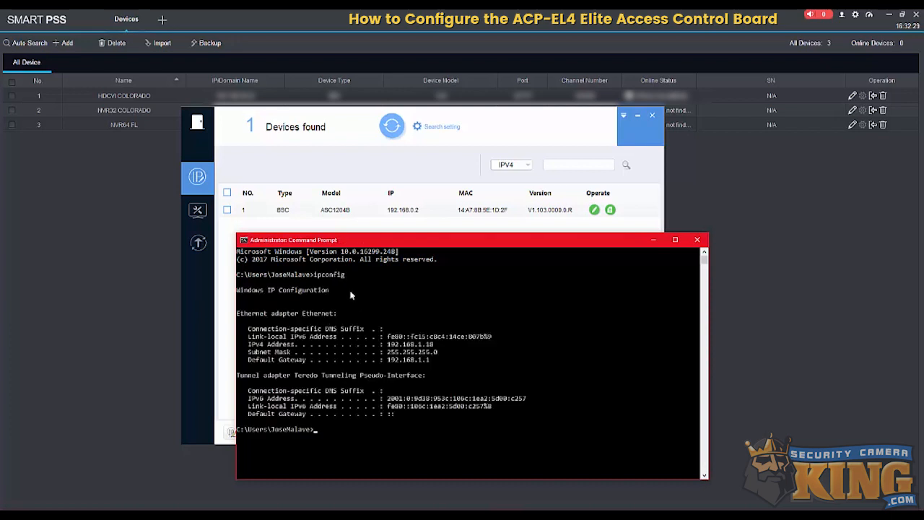
- Ping 192.168.1.210 to check whether the address is free, and review the replies beside the config tool's device list
left_click_drag(395, 246, 512, 240)
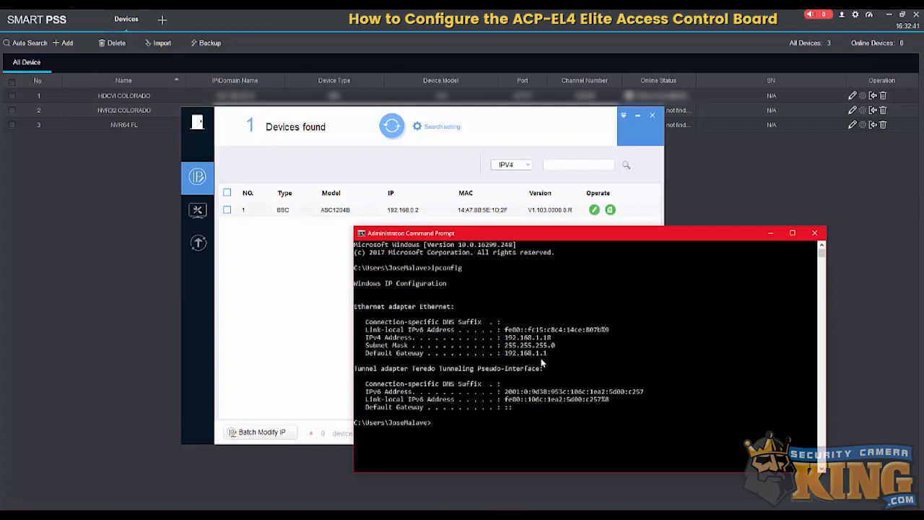
left_click(488, 439)
type("ping 192.168.1.210")
key("Return")
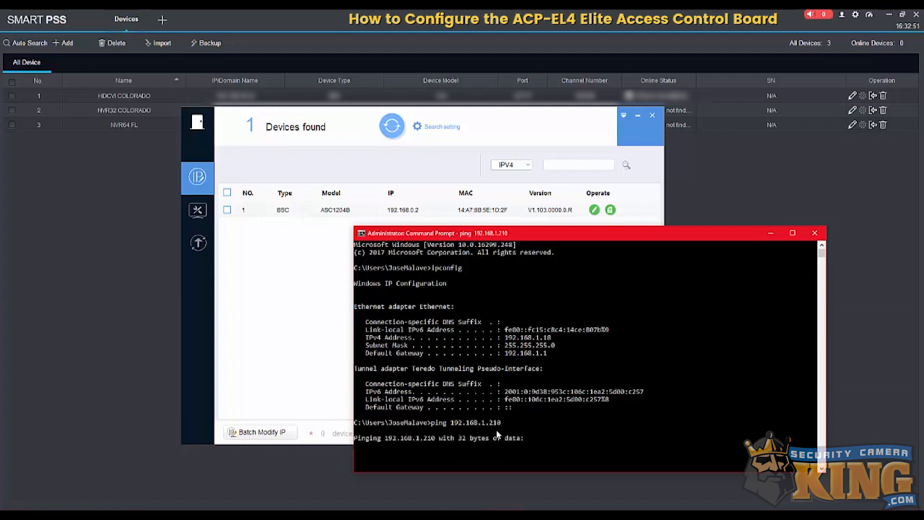
left_click_drag(541, 234, 604, 198)
left_click(350, 270)
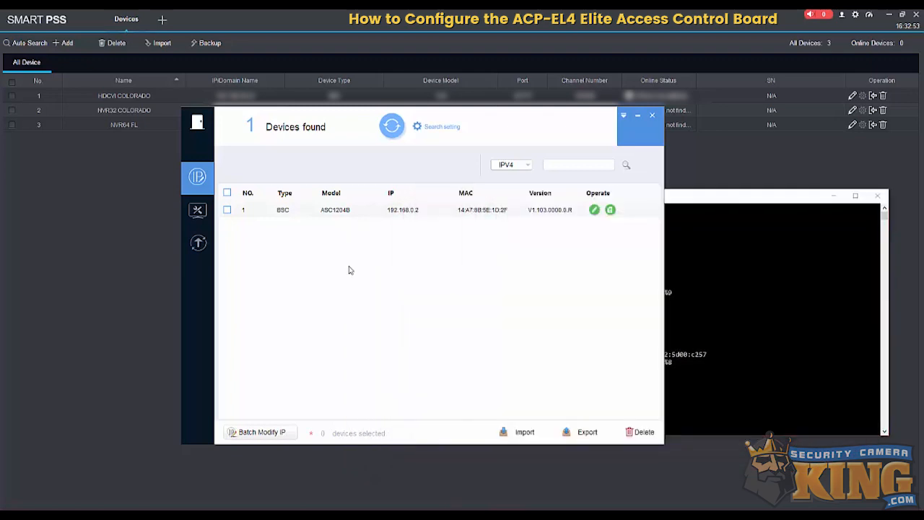
left_click_drag(476, 120, 349, 134)
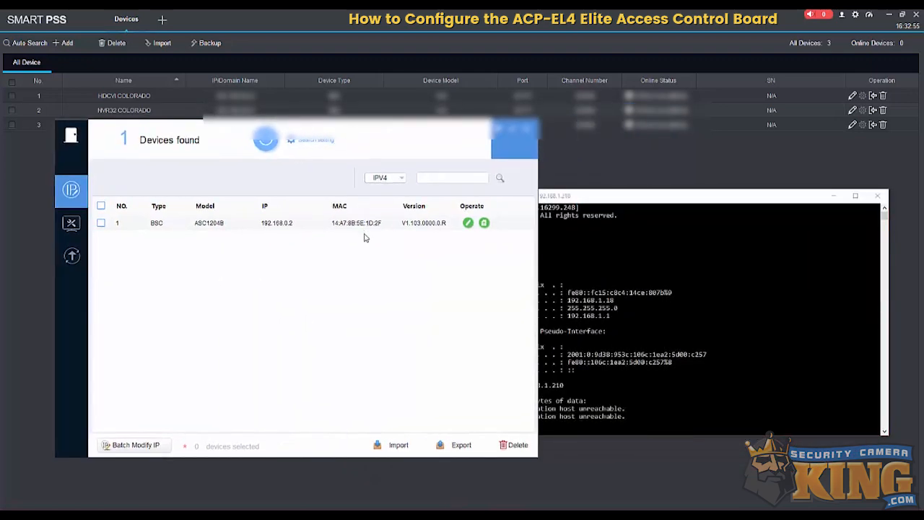
left_click(550, 390)
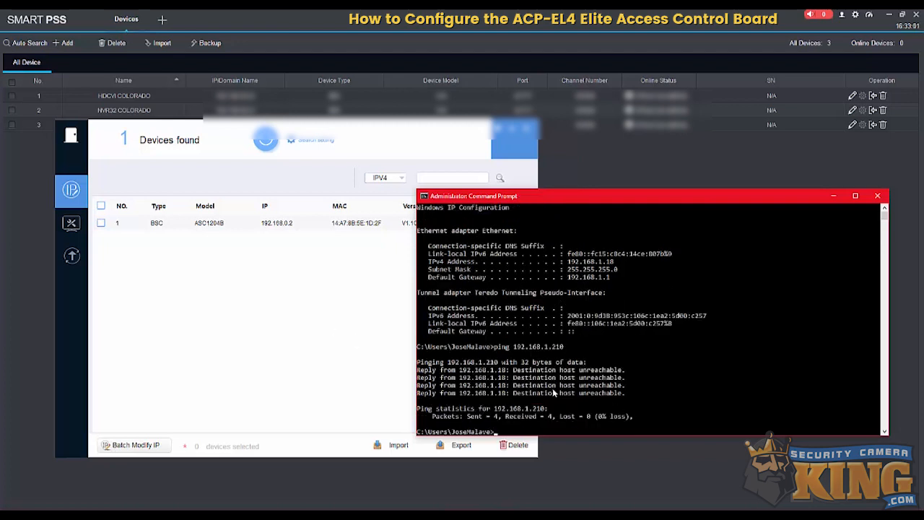
left_click(340, 310)
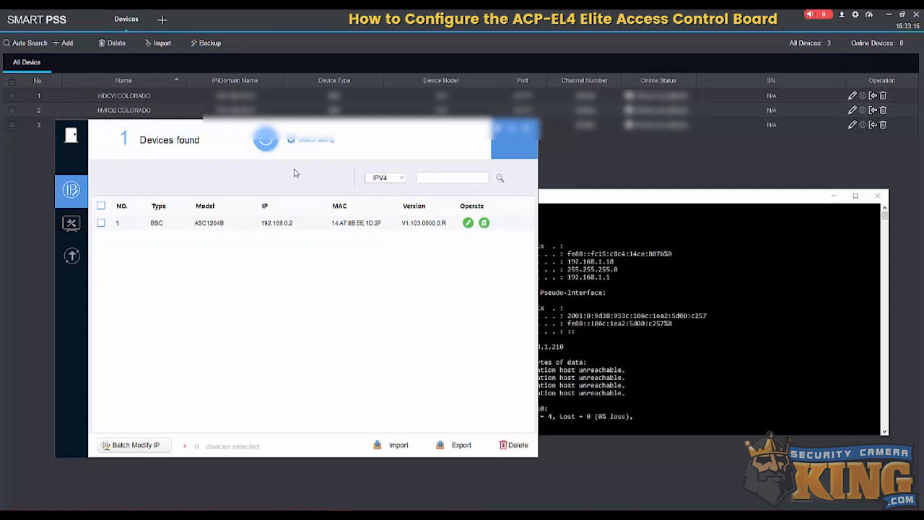
- Replace the device password for the admin account in the config tool's search settings and confirm
left_click(305, 145)
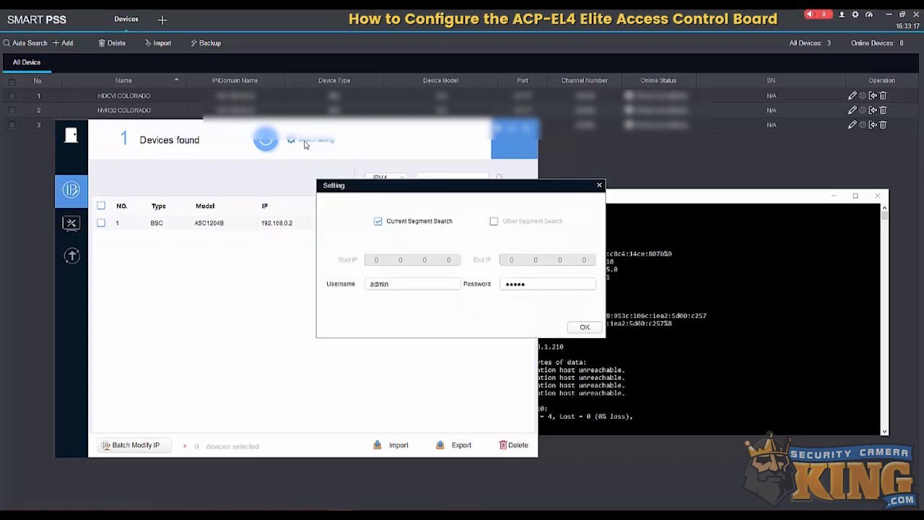
double_click(506, 287)
key("BackSpace")
type("••••••")
left_click(582, 327)
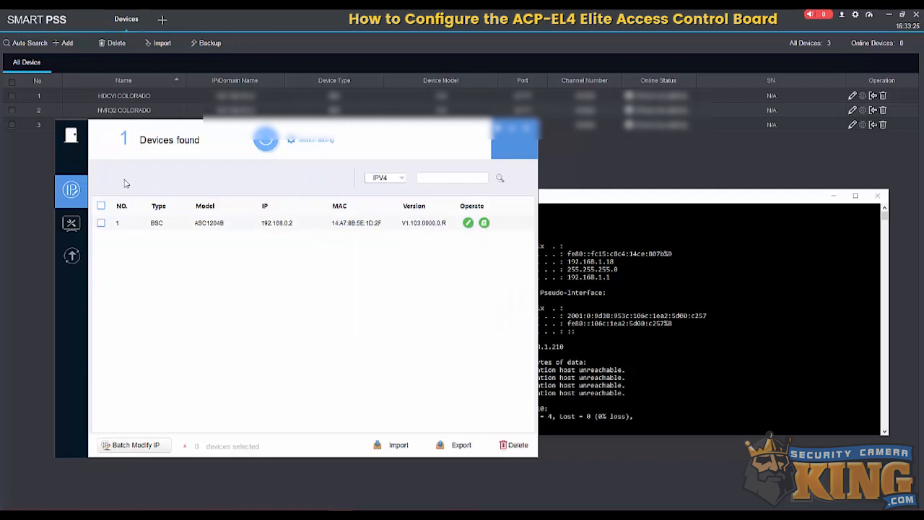
left_click(71, 224)
left_click(72, 255)
left_click(74, 195)
- Reopen the search settings, re-enter the admin account's device password and save it
left_click(291, 140)
double_click(521, 285)
left_click(581, 328)
- Try to change the ASC1204B controller's static IP to 192.168.1.210 with gateway 192.168.1.1, checking against the computer's network settings
left_click(468, 224)
left_click_drag(462, 244, 487, 262)
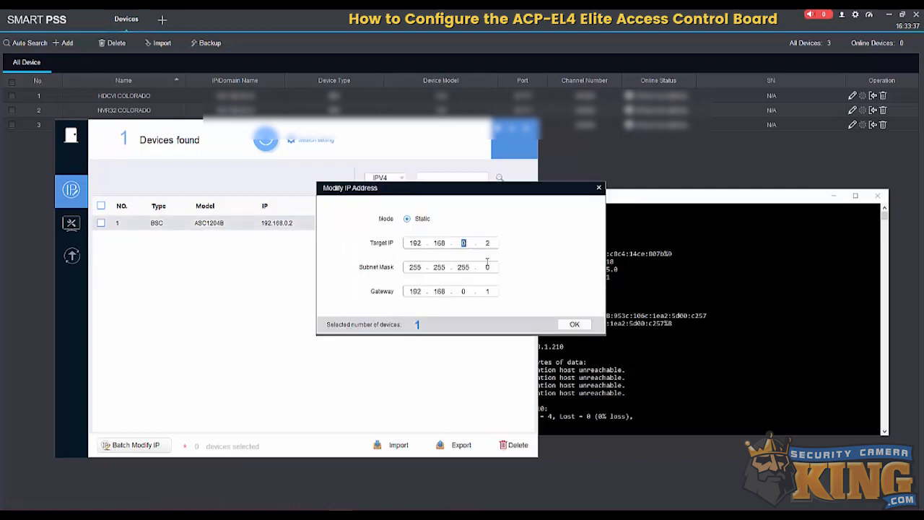
type("1")
left_click_drag(486, 243, 485, 256)
type("210")
double_click(641, 201)
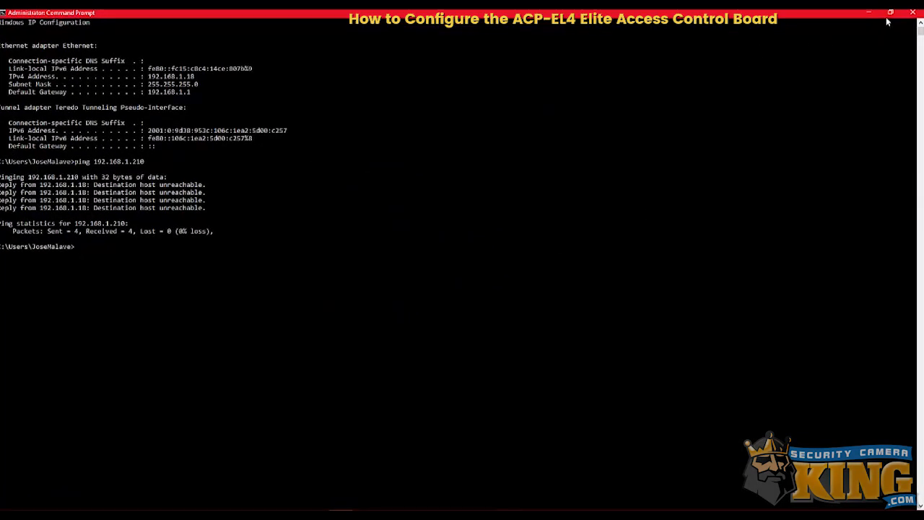
left_click(891, 12)
left_click_drag(639, 200, 618, 225)
left_click_drag(547, 192, 712, 82)
left_click(738, 227)
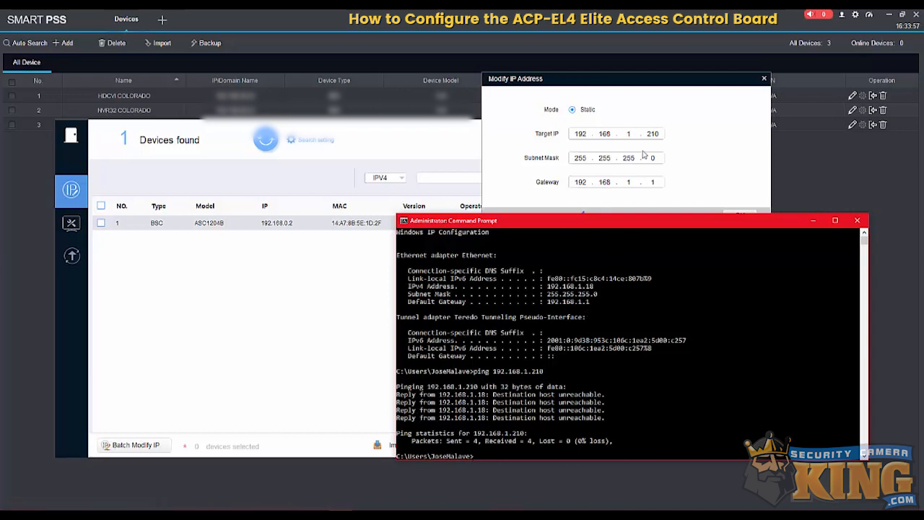
double_click(658, 134)
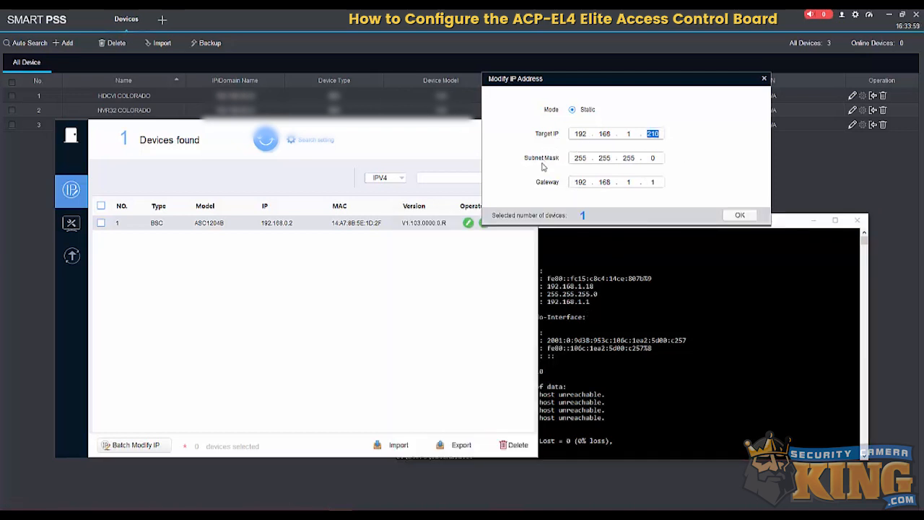
left_click(737, 215)
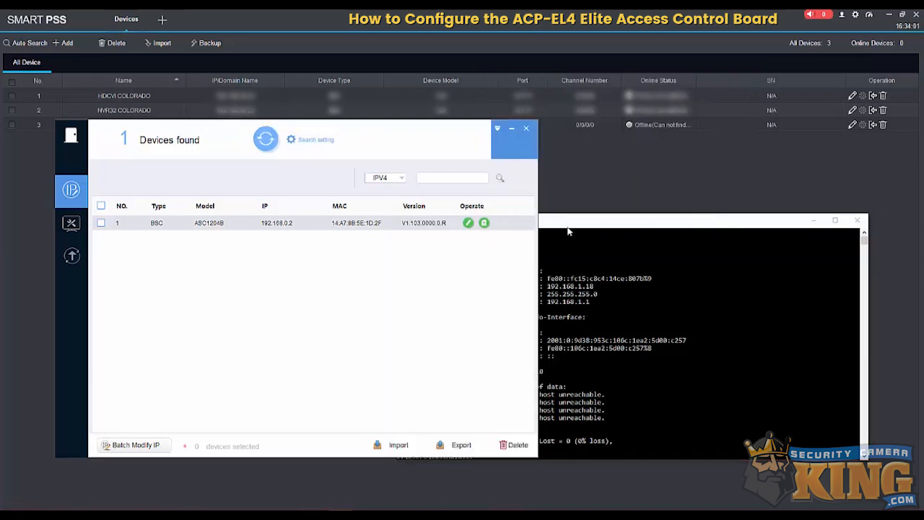
- View the warning details for the controller's IP modification and close them
left_click_drag(444, 141, 598, 141)
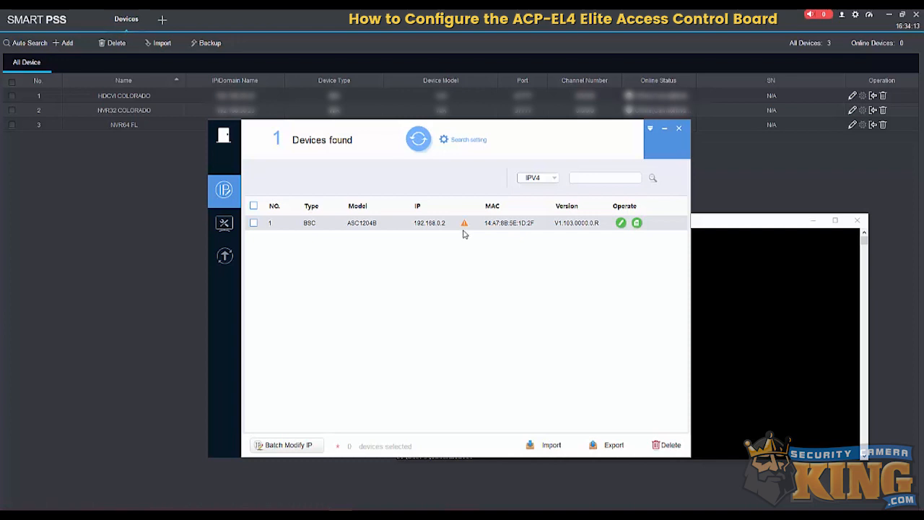
left_click(465, 224)
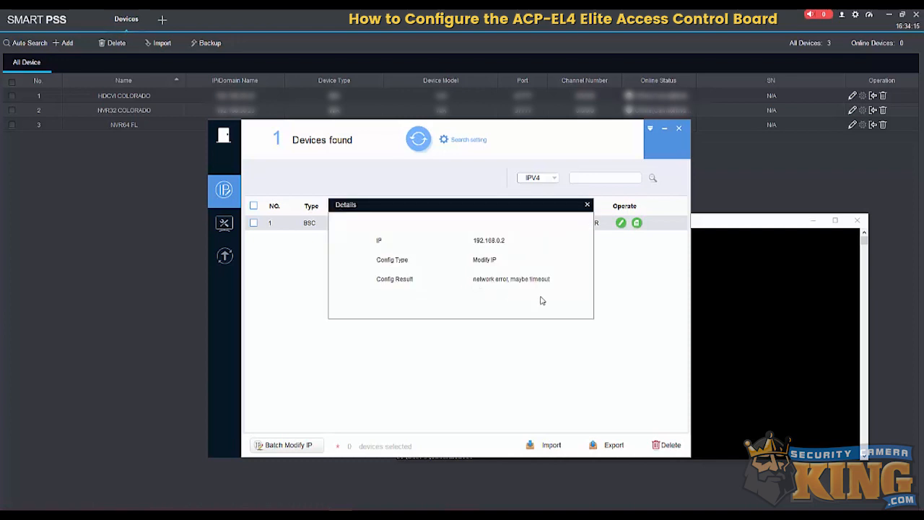
left_click(588, 205)
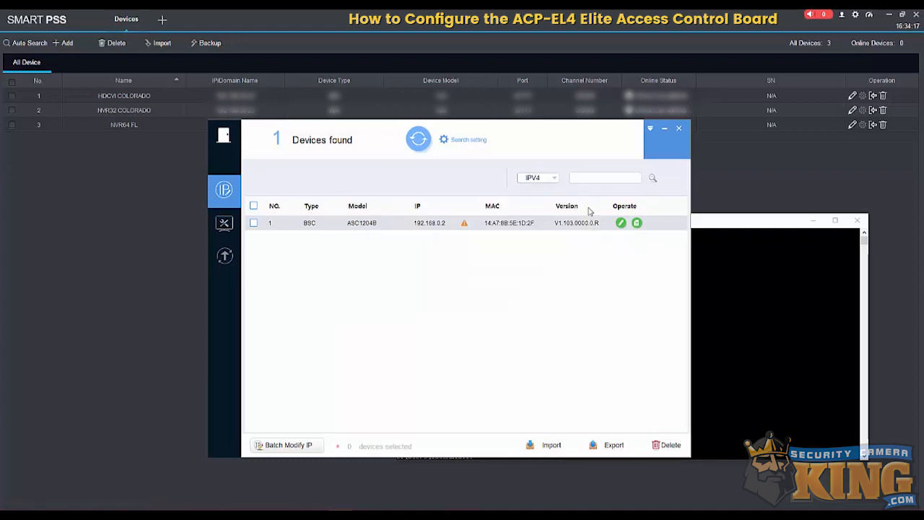
- Enter a different device password for the admin account in the search settings and confirm
left_click(466, 139)
double_click(512, 283)
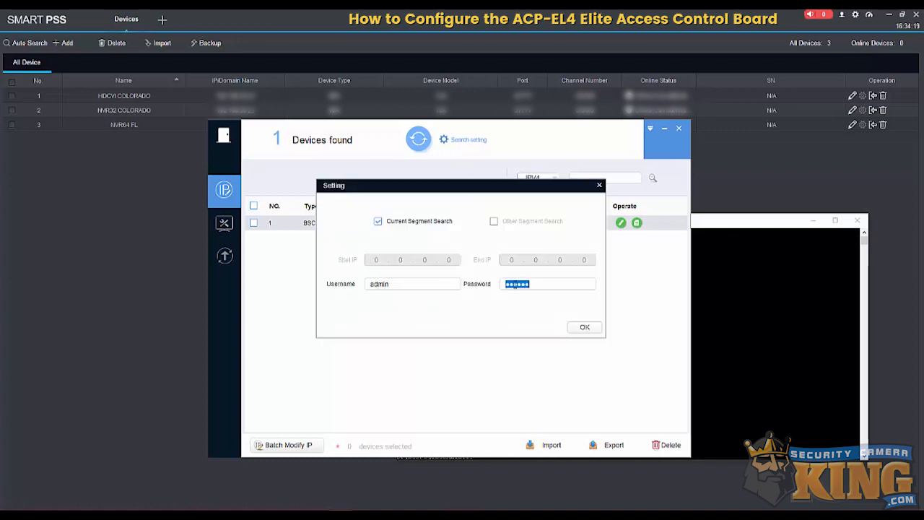
left_click(585, 327)
- Apply static IP 192.168.1.210 with gateway 192.168.1.1 to the ASC1204B controller and open the configuration result details
left_click(619, 224)
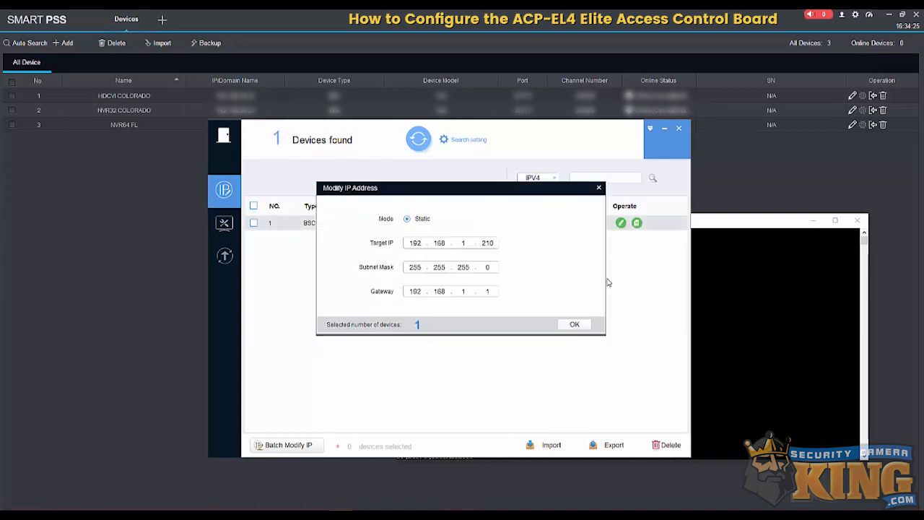
left_click(575, 325)
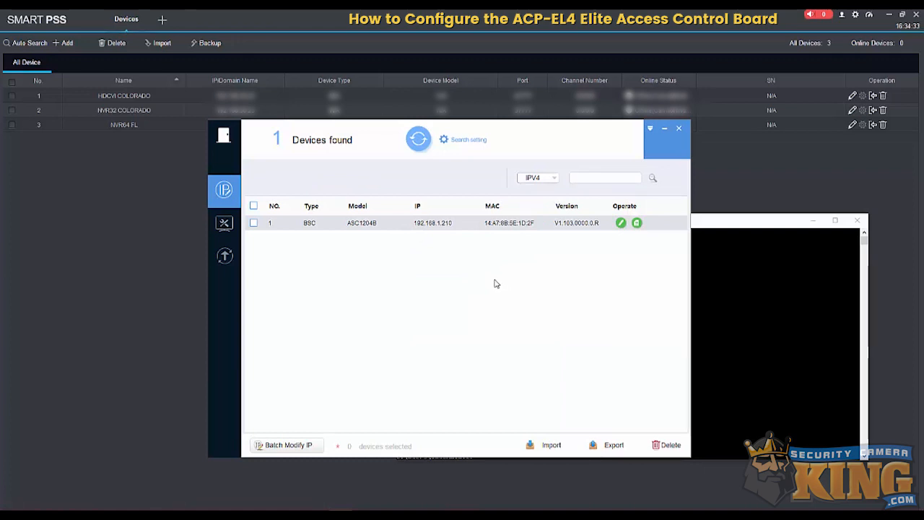
left_click(465, 225)
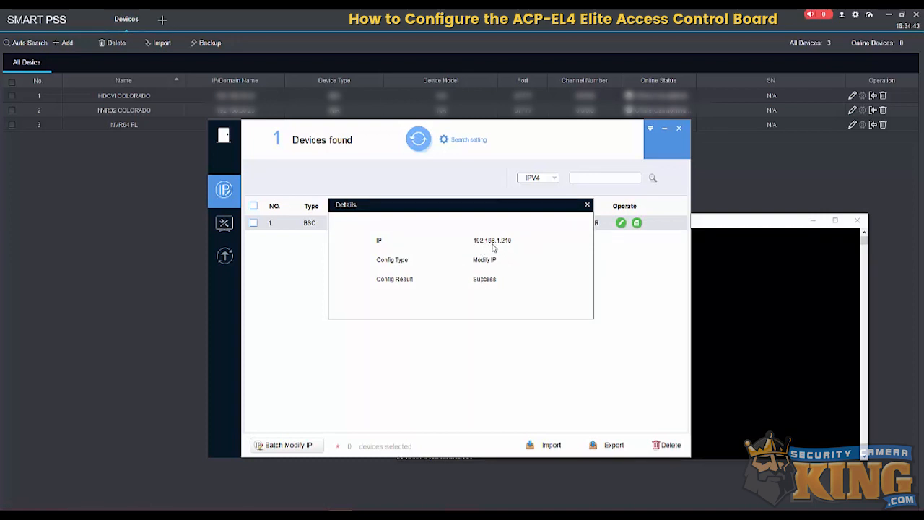
- Close the IP configuration result details, the command prompt and the device configuration tool
left_click(587, 205)
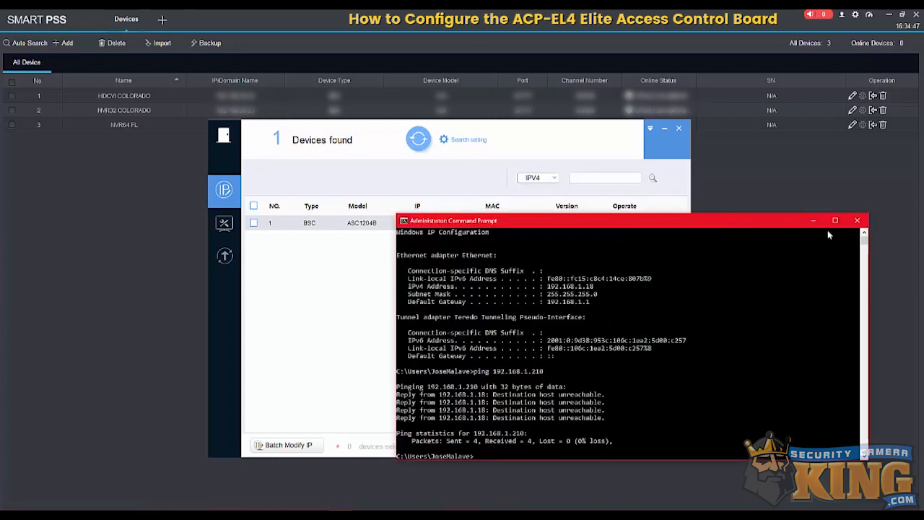
left_click(852, 219)
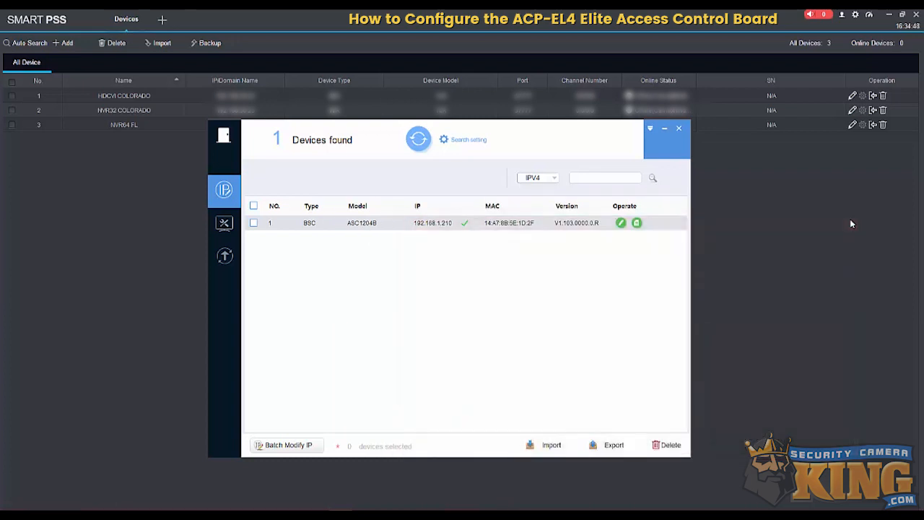
left_click(679, 129)
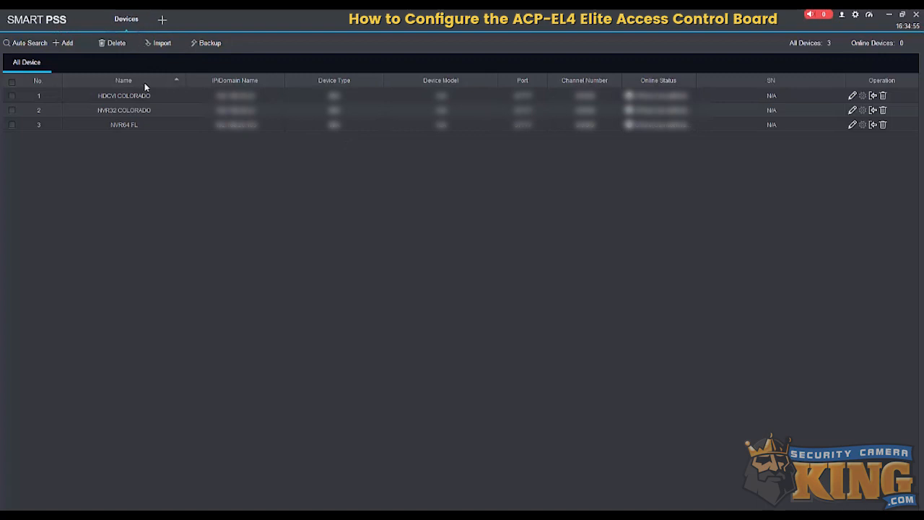
- Leave the device list and check the software's version and date in the About information
left_click(149, 18)
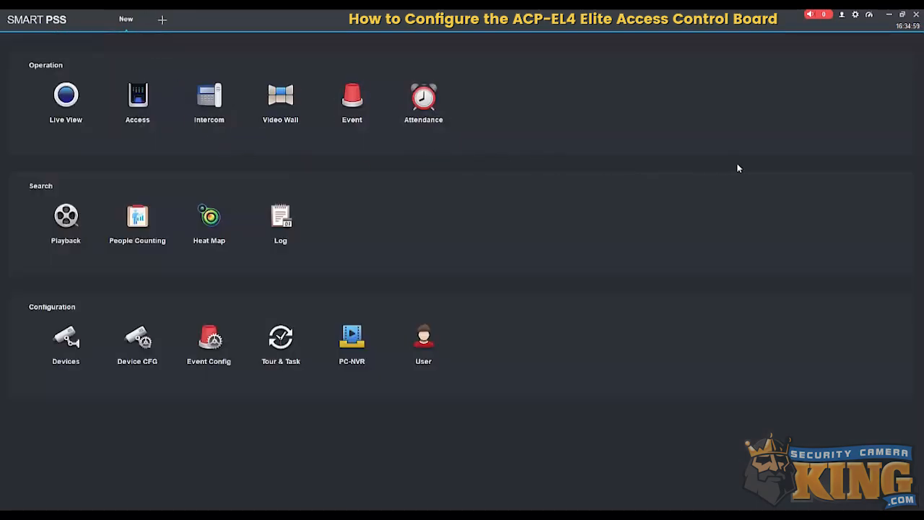
left_click(842, 14)
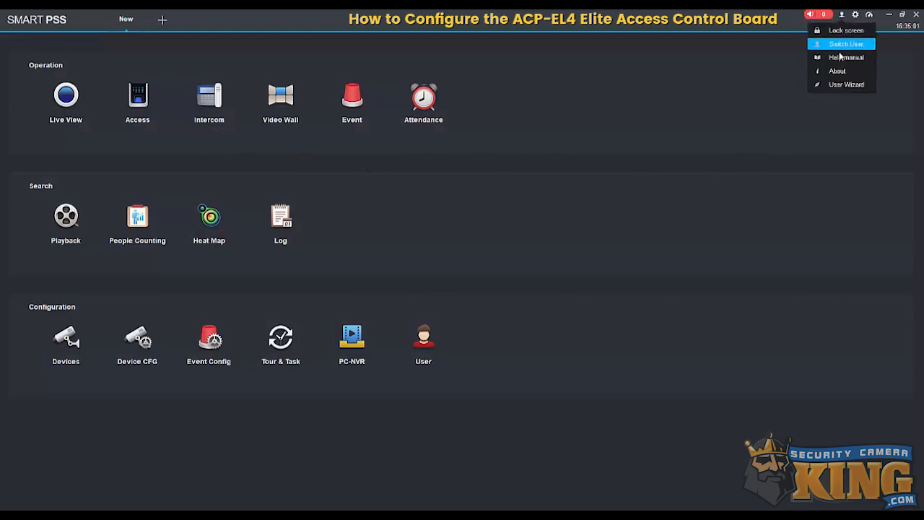
left_click(838, 70)
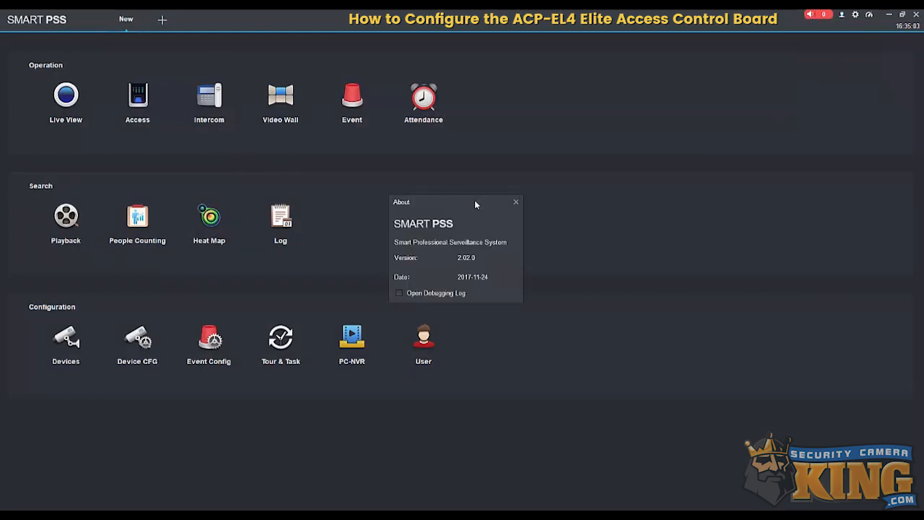
left_click_drag(474, 200, 502, 158)
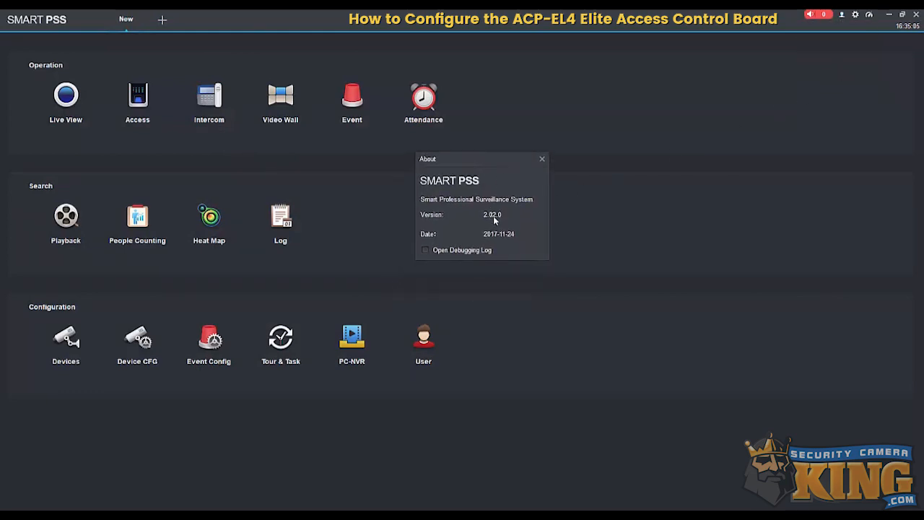
left_click(542, 160)
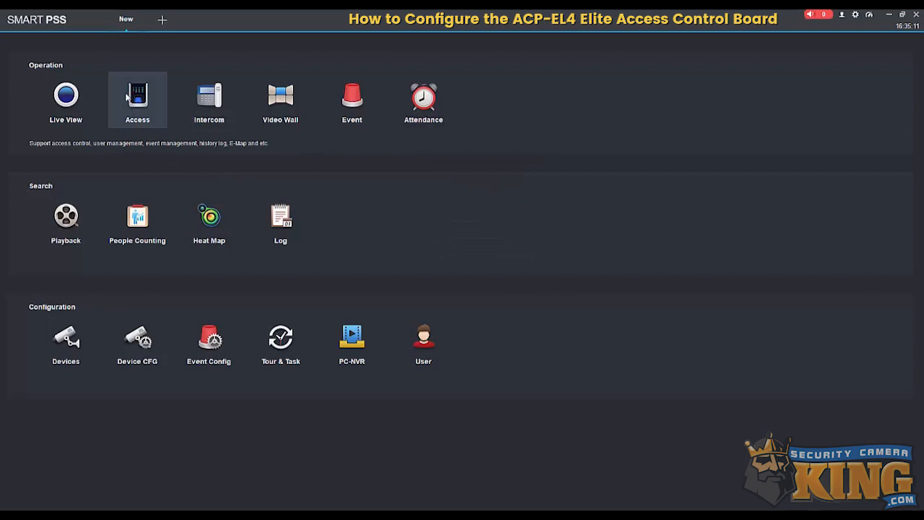
- Begin manually adding a device named Elite Access Controll Board by IP/Domain with the address 192.168.1.210
left_click(61, 348)
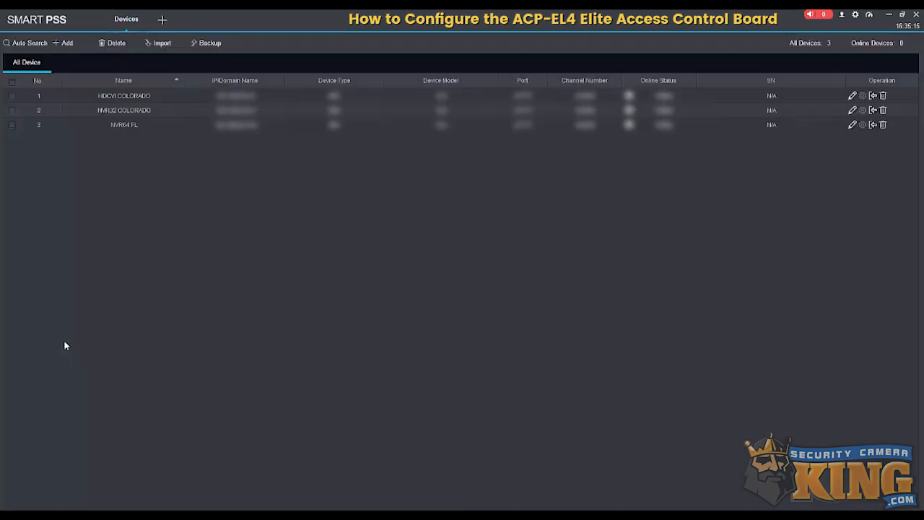
left_click(63, 43)
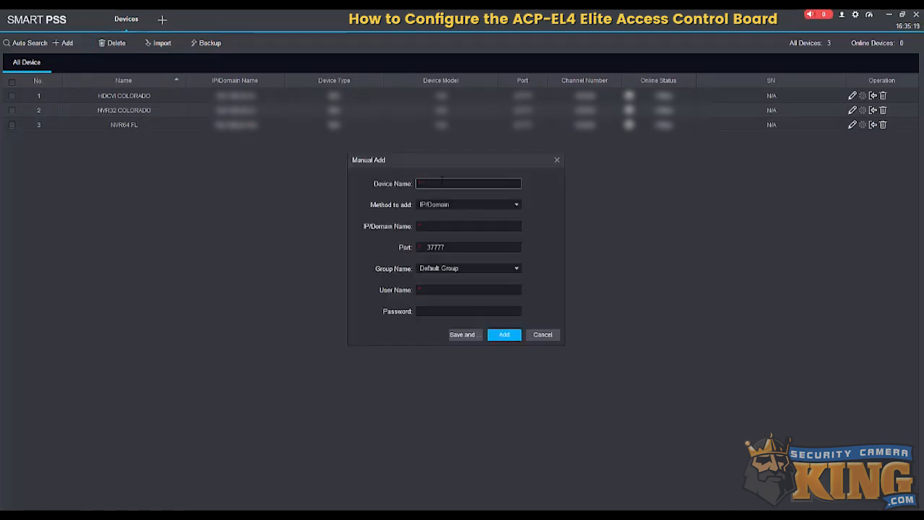
type("Elite Access")
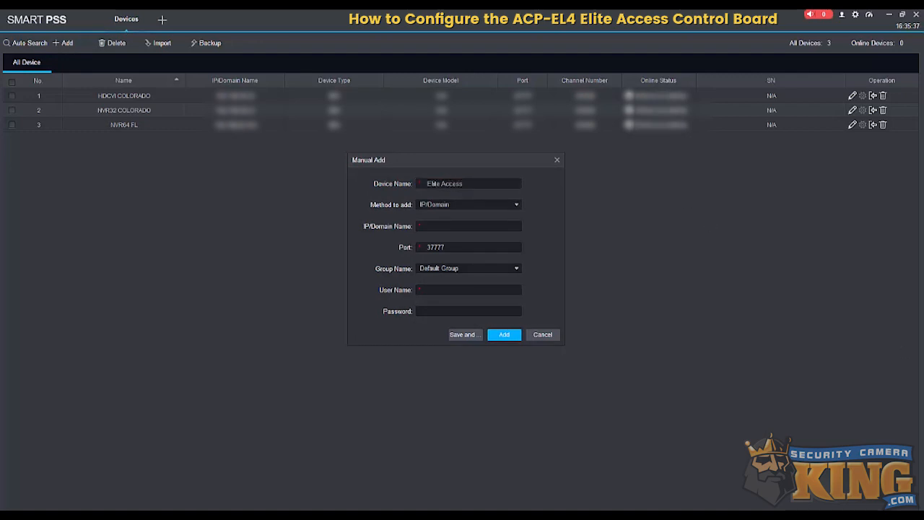
left_click(475, 185)
type("Controll Board")
key("Tab")
type("192.168")
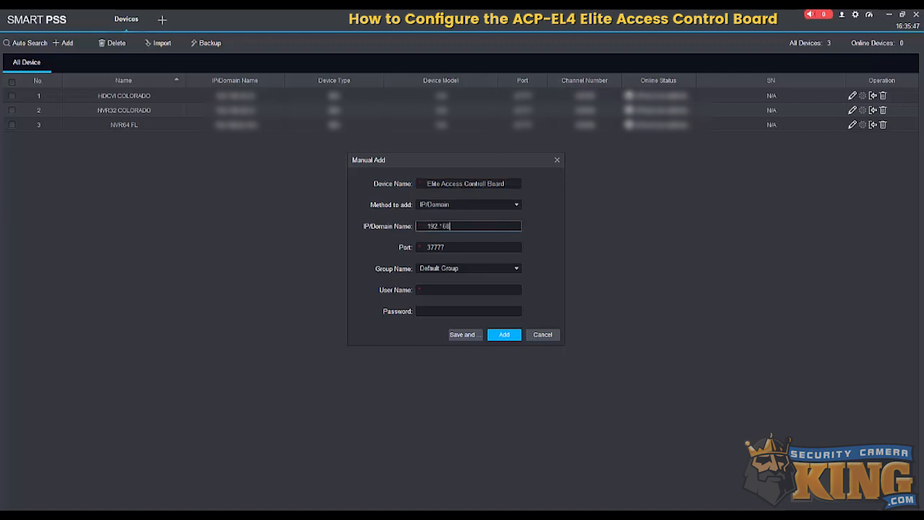
type(".1.210")
- Enter the user name admin and the device password, and add the board to the device list
left_click(437, 292)
type("admin")
key("Tab")
type("******")
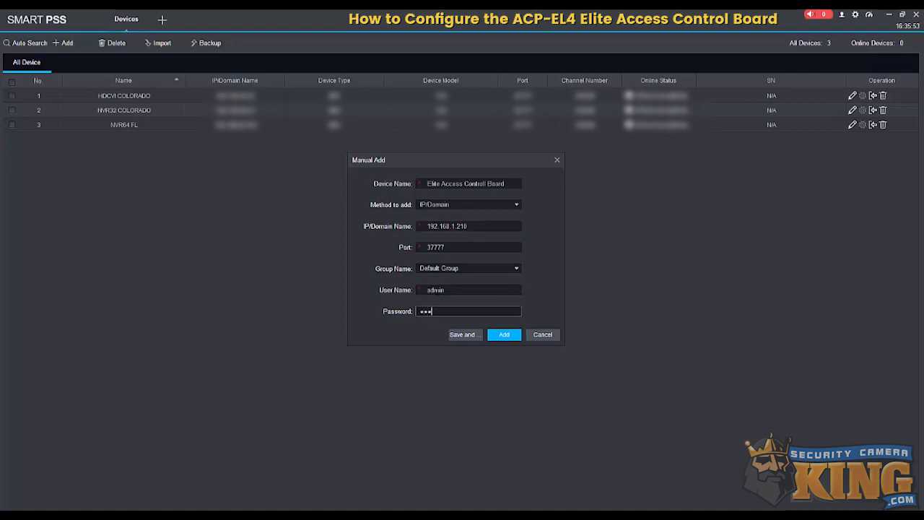
left_click(502, 336)
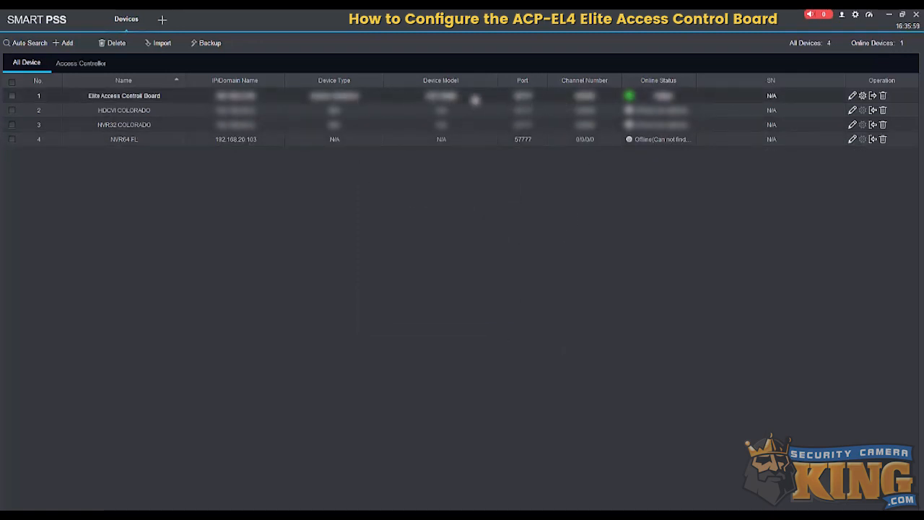
- Switch from device management to access control and remotely open Door 1
left_click(146, 14)
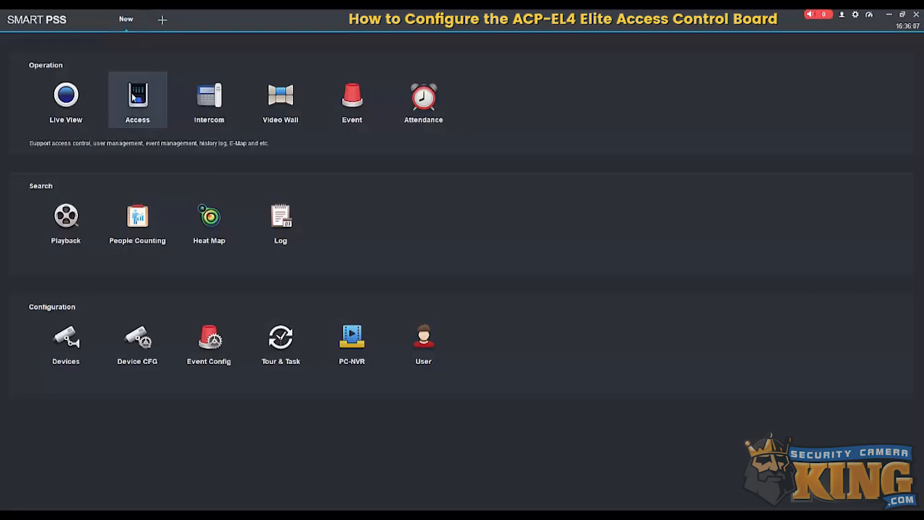
left_click(134, 98)
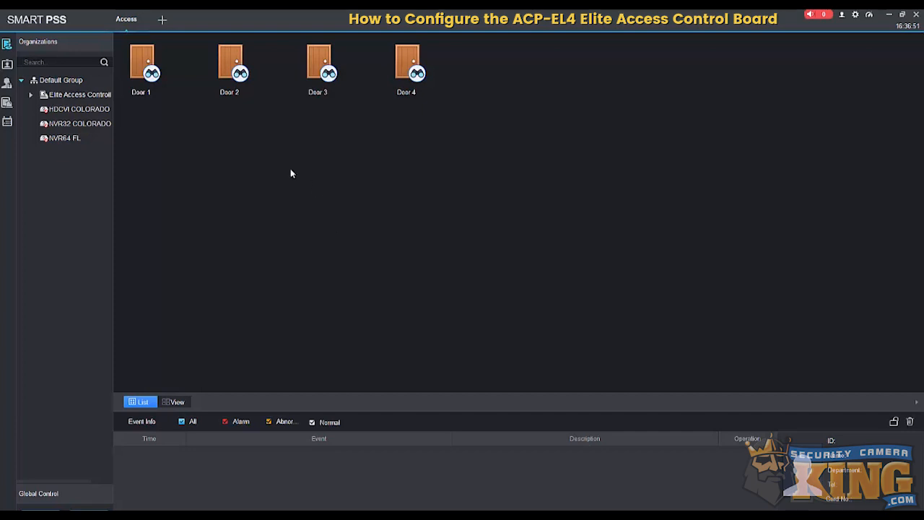
mouse_move(346, 77)
mouse_move(161, 77)
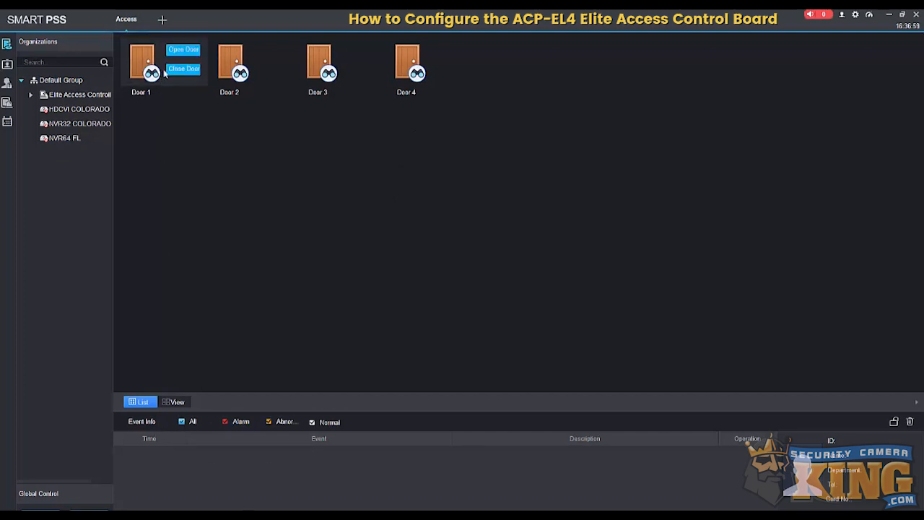
left_click(177, 51)
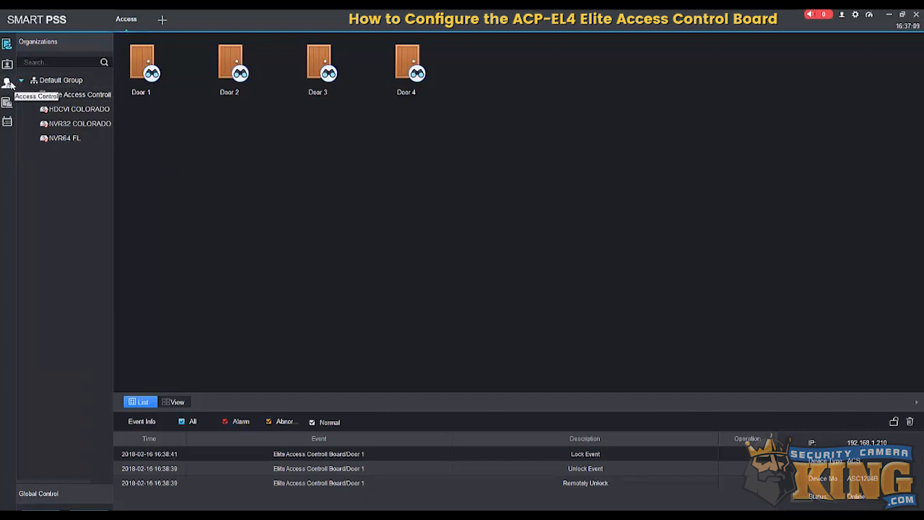
- Start adding a user, review the Details and Fingerprint Info pages, and return to the basic information
left_click(6, 66)
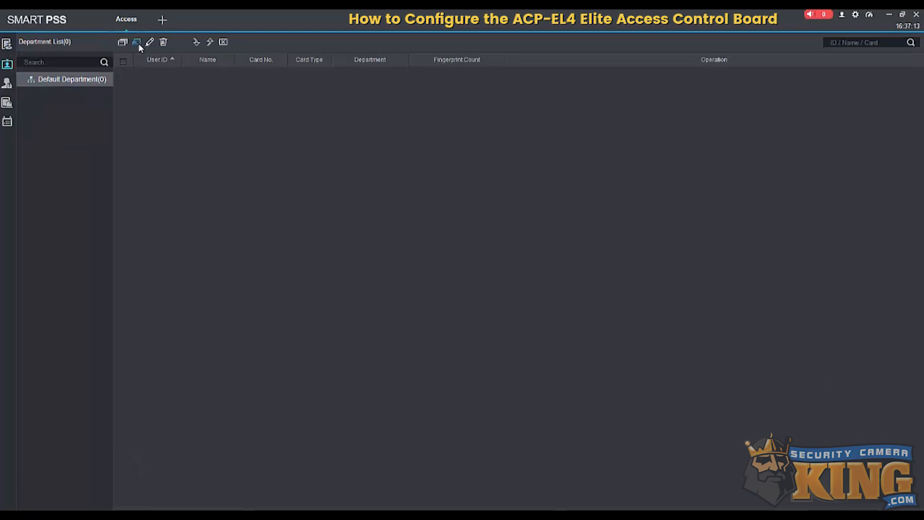
left_click(137, 43)
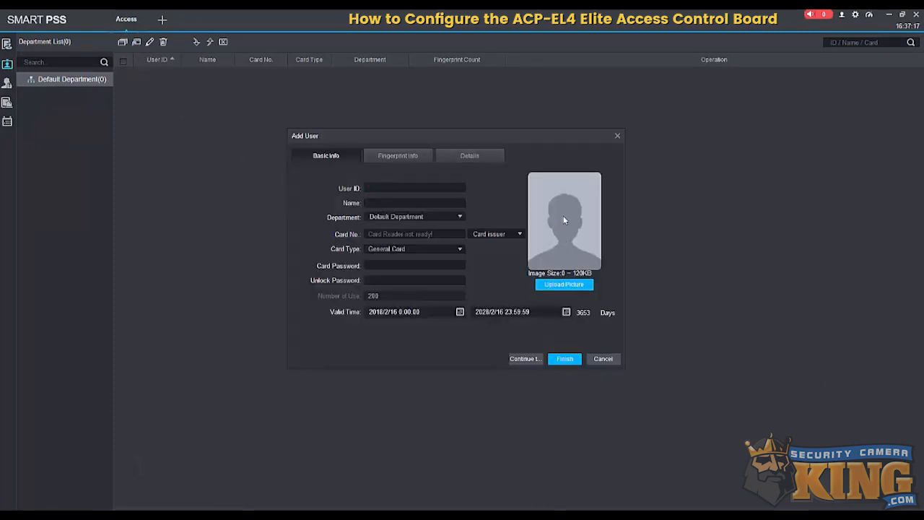
left_click(470, 156)
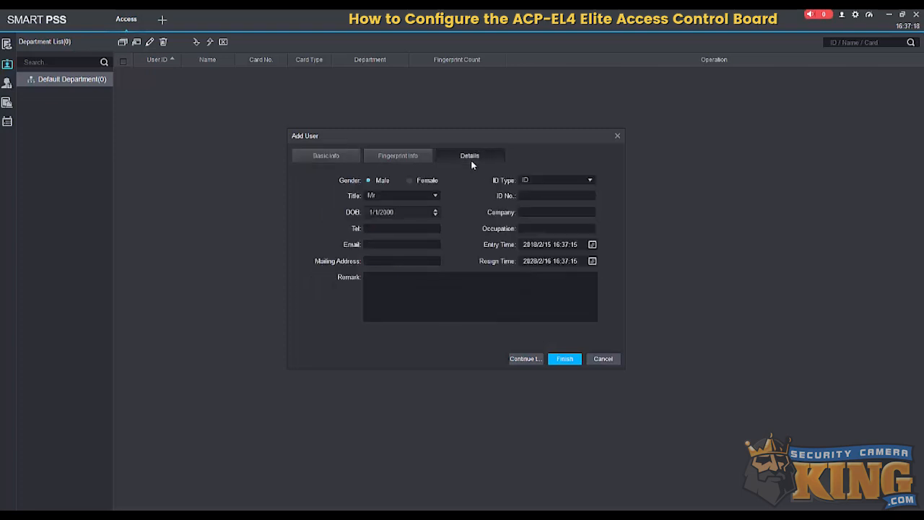
left_click(400, 156)
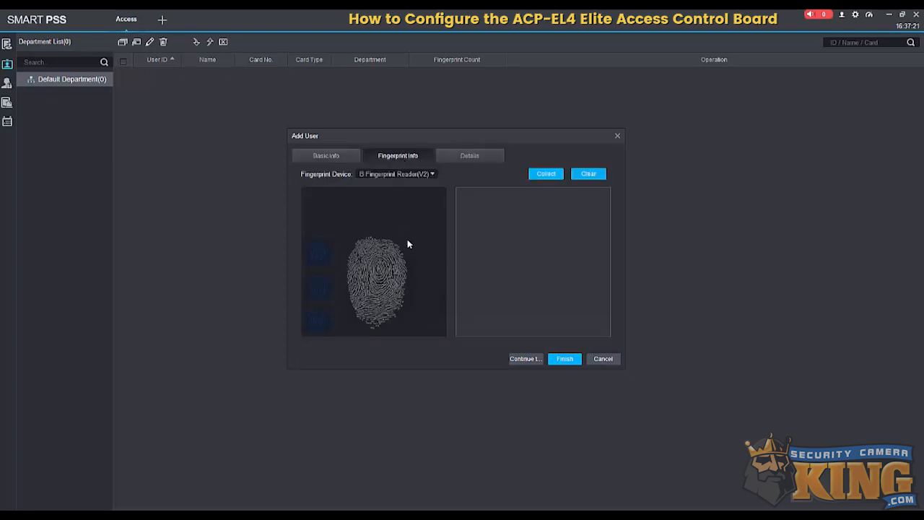
left_click(335, 158)
- Set the user ID to 1, enter the user's full name and assign the Default Department
left_click(376, 187)
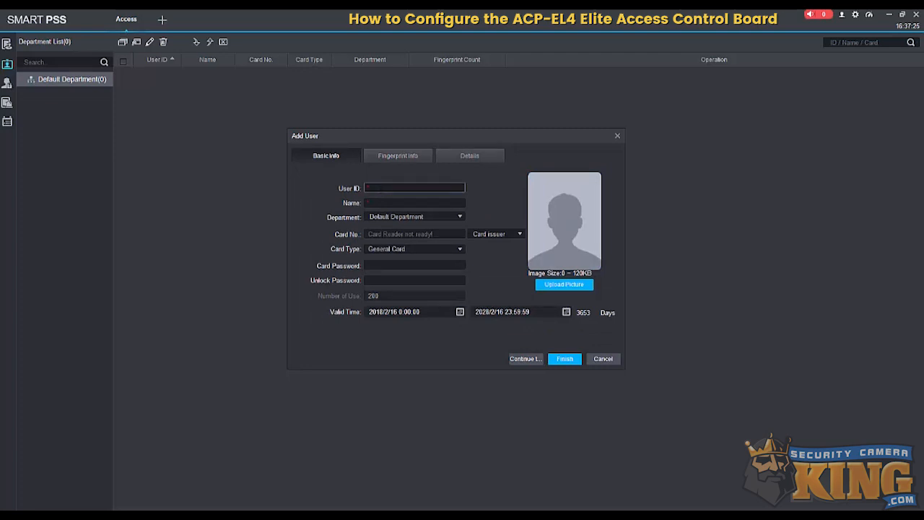
type("1")
left_click(376, 203)
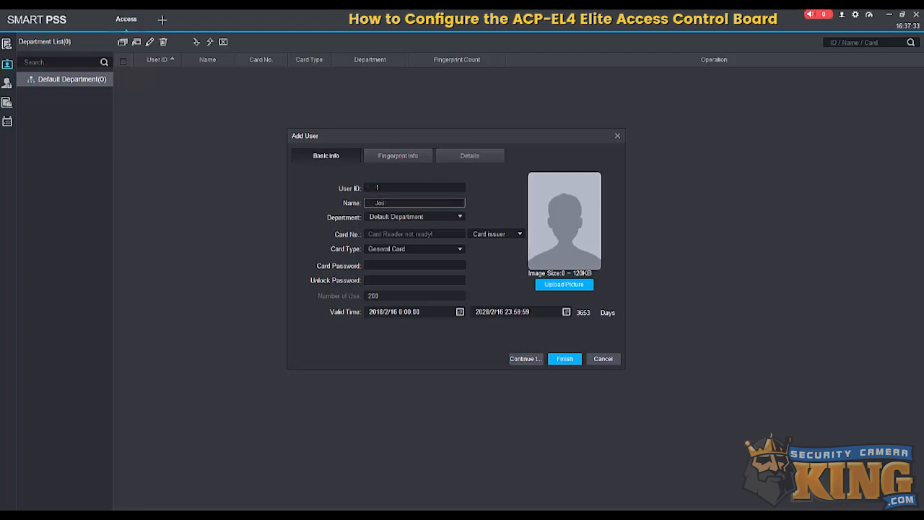
left_click(428, 218)
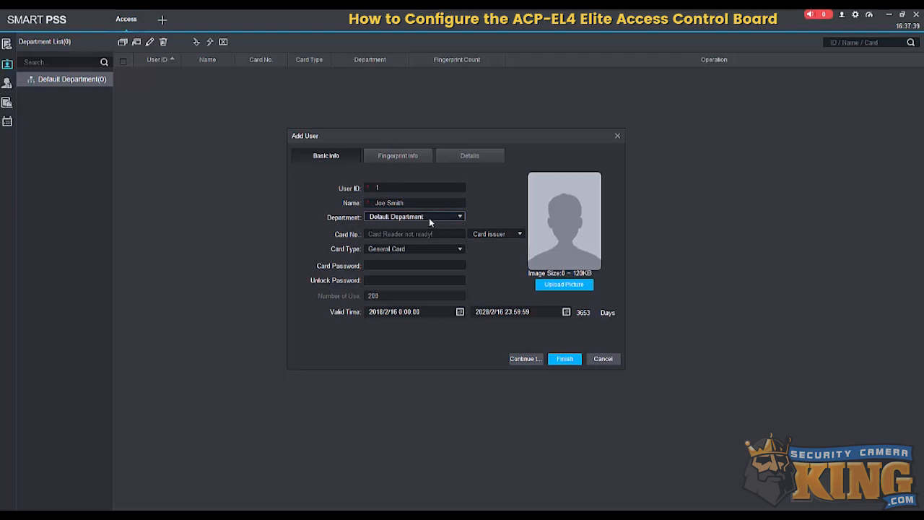
left_click(400, 230)
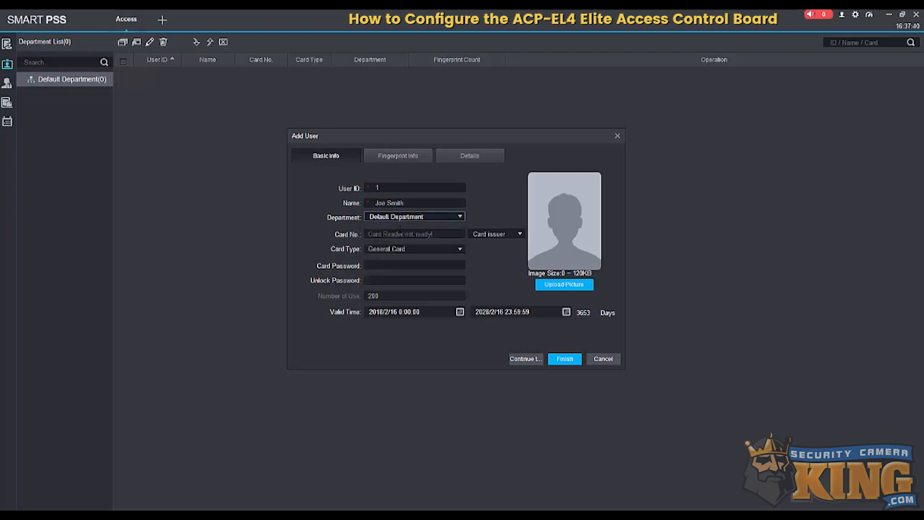
- Choose Reader4 under Door 4 as the device that reads the user's card number
left_click(499, 235)
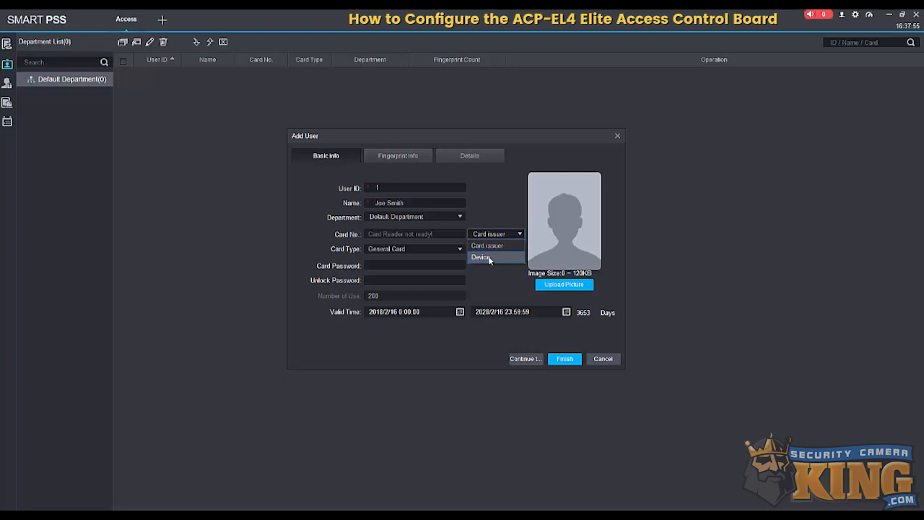
left_click(489, 260)
left_click(472, 250)
scroll(496, 276, "down", 1)
left_click(482, 277)
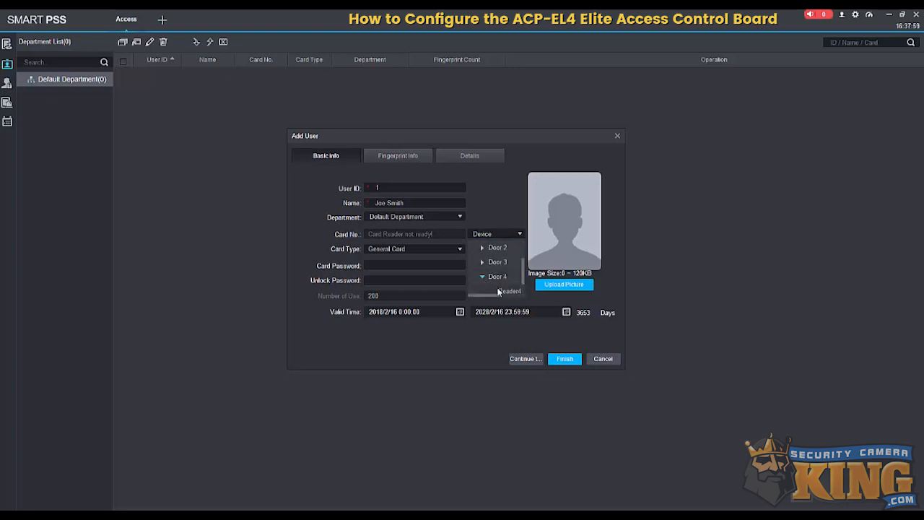
left_click(502, 291)
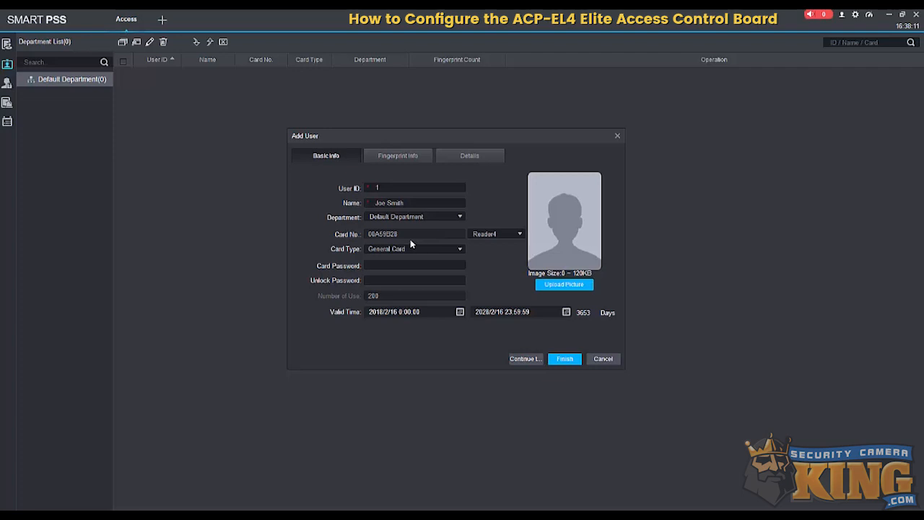
- Look over the password fields and the validity start date, and finish adding the user
left_click(390, 265)
left_click(386, 278)
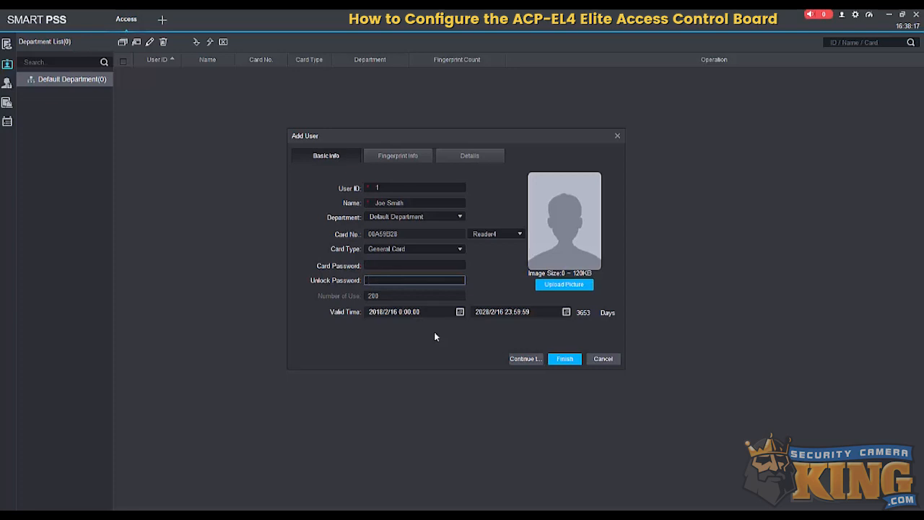
left_click(459, 312)
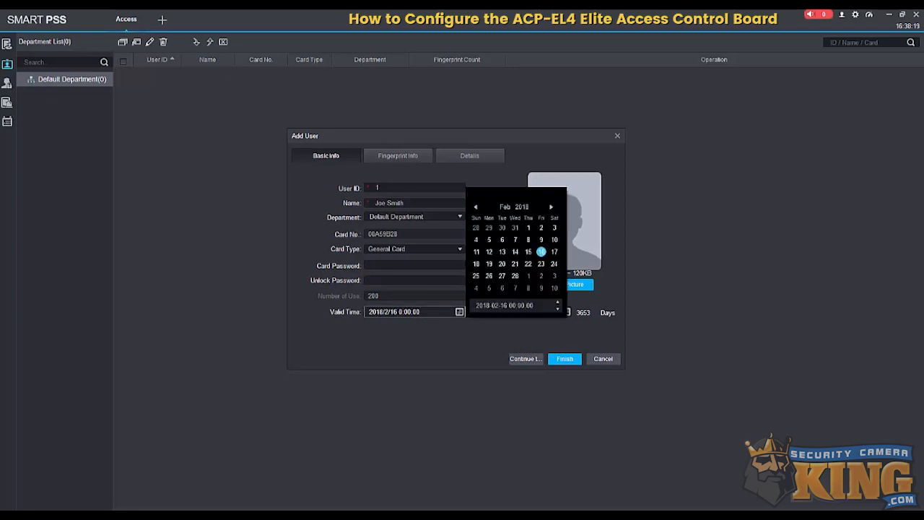
left_click(463, 334)
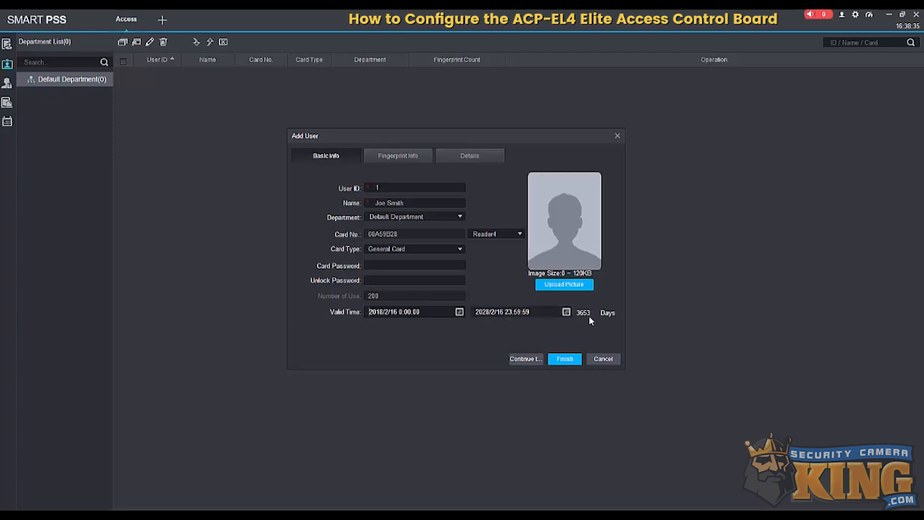
left_click(569, 360)
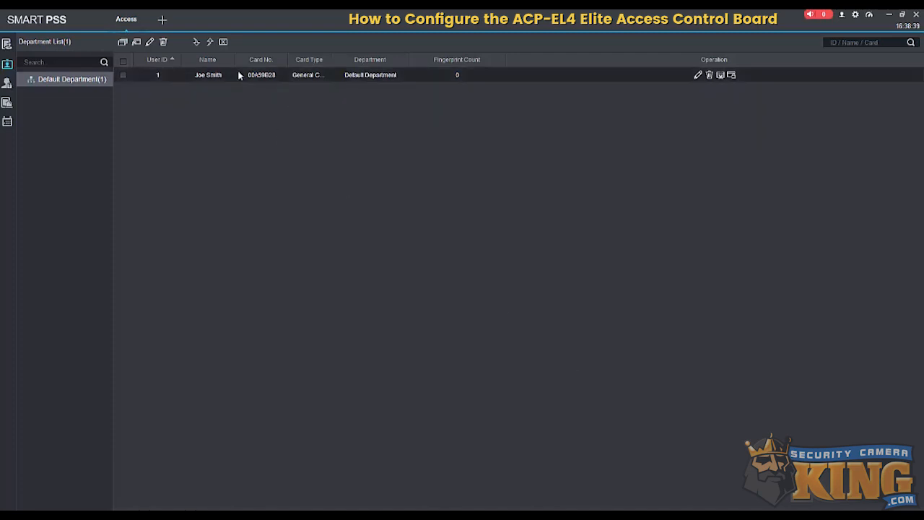
- Start a new access control timezone and name it General Timezone
left_click(8, 84)
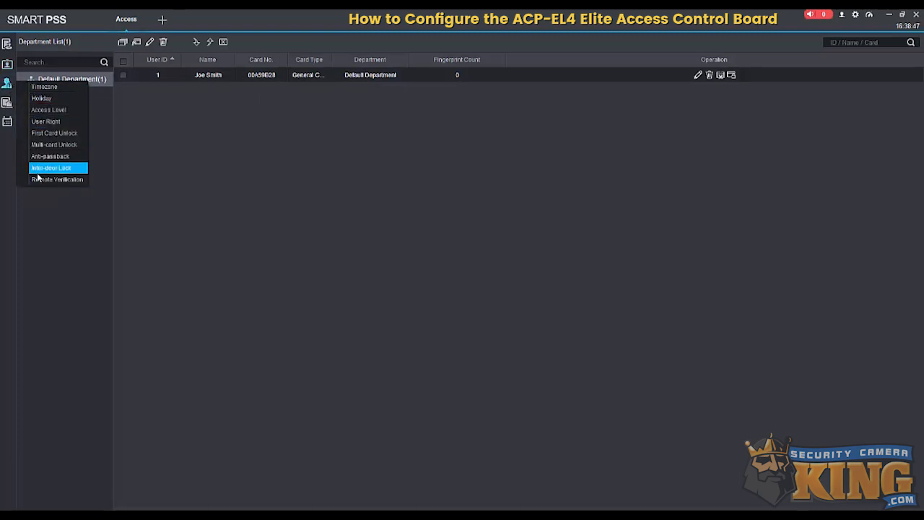
left_click(44, 91)
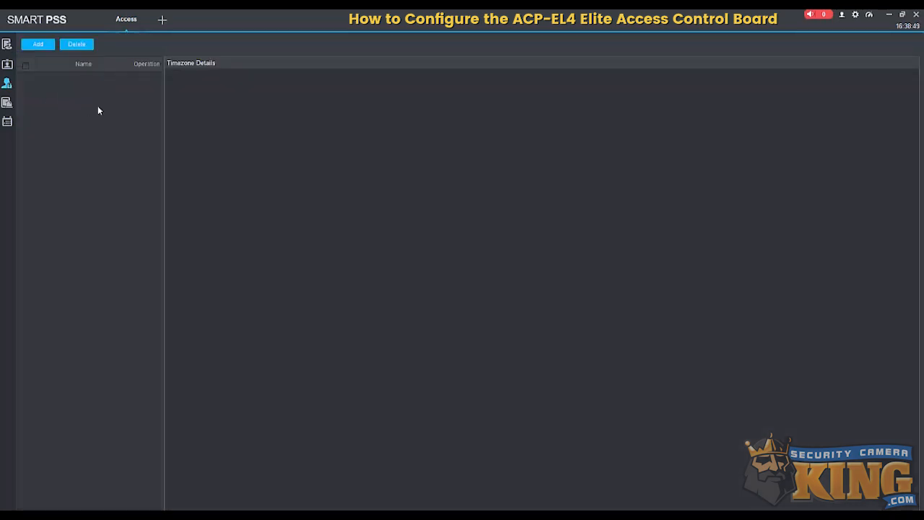
left_click(37, 44)
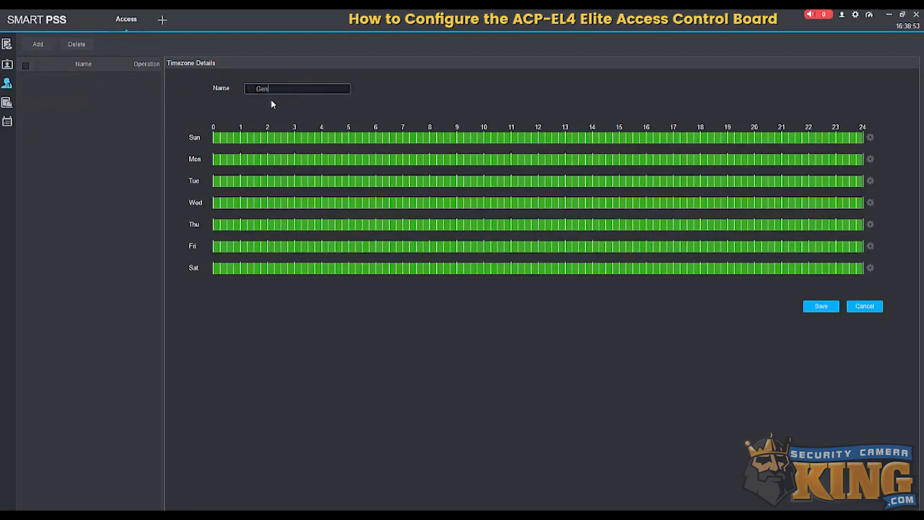
type("General 1")
type("imezone")
- Review Sunday's time setup without changing the weekly schedule, and save the General Timezone
left_click(871, 138)
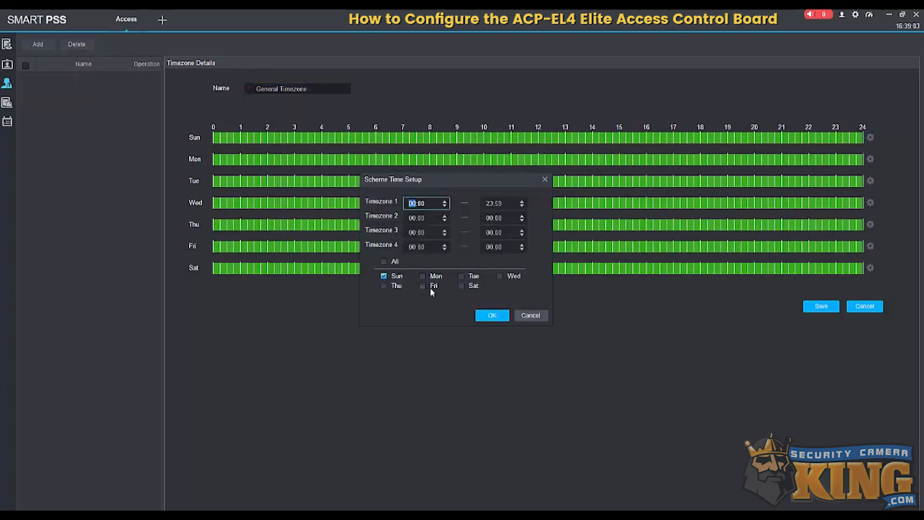
left_click(492, 316)
mouse_move(221, 137)
left_mouse_down()
mouse_move(318, 137)
mouse_move(214, 137)
left_mouse_up()
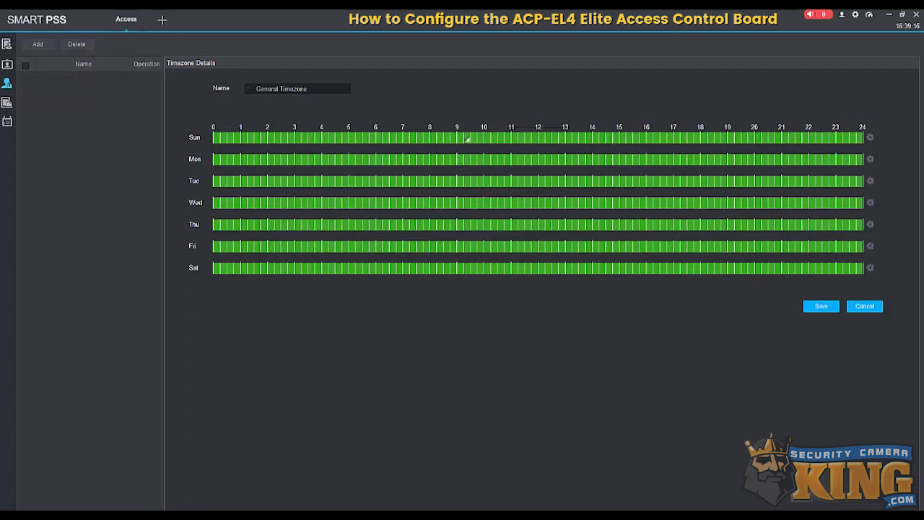
left_click(816, 307)
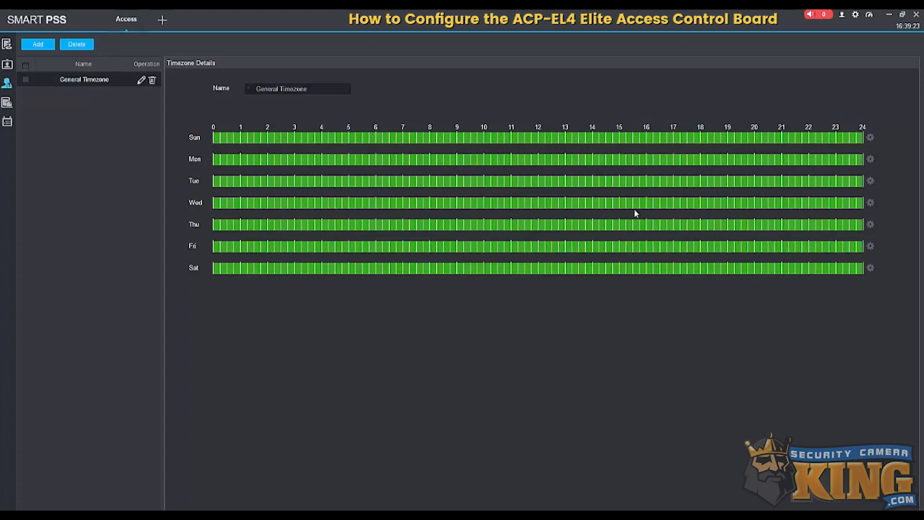
- Start a new access level door group and name it General Access Level
left_click(7, 85)
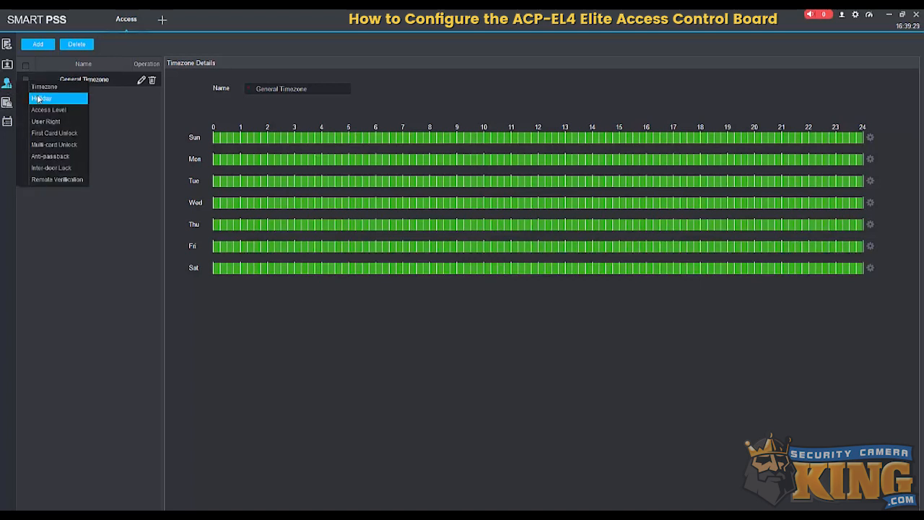
left_click(53, 109)
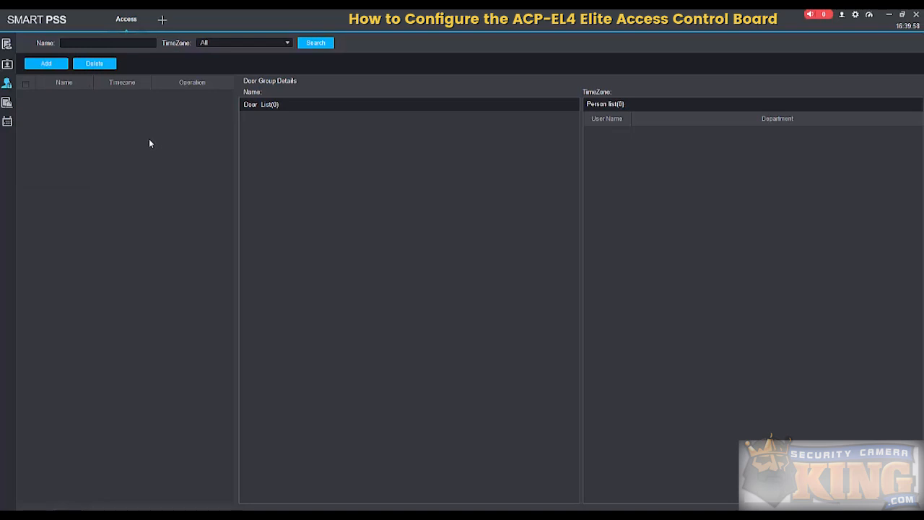
left_click(51, 64)
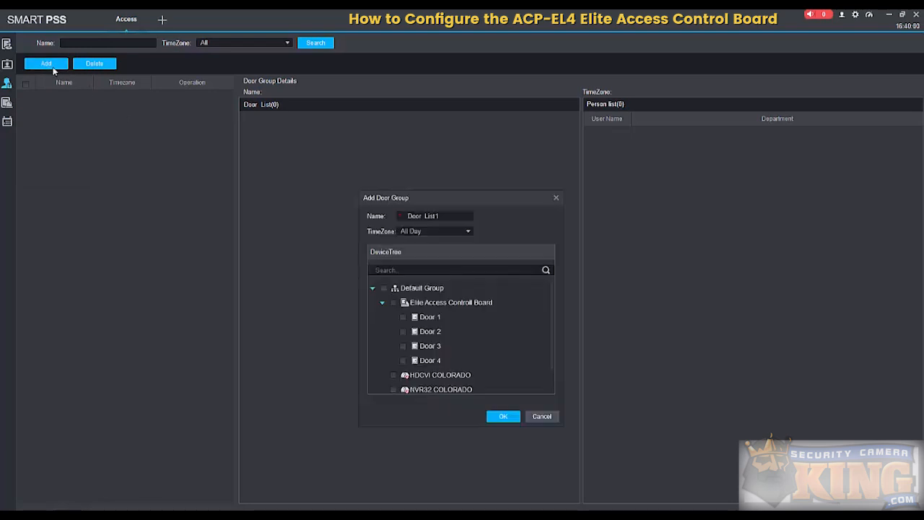
left_click_drag(441, 216, 408, 216)
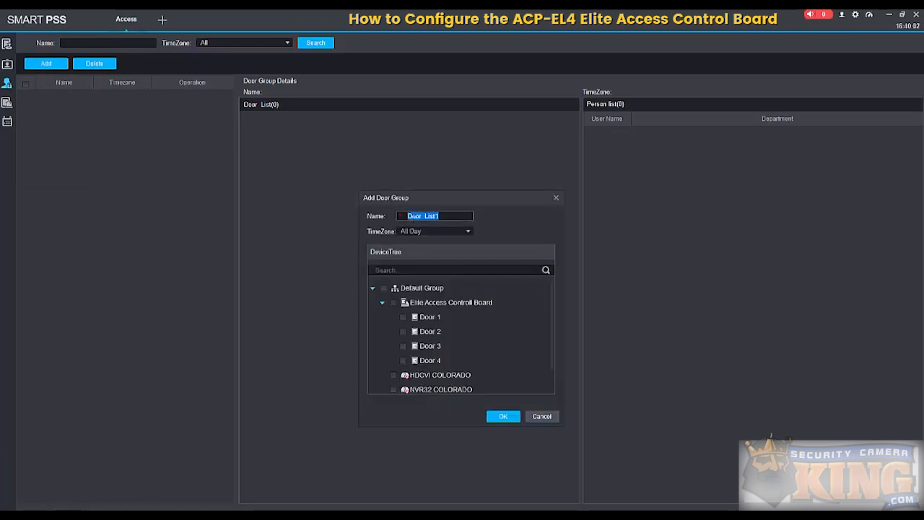
type("General Access Level")
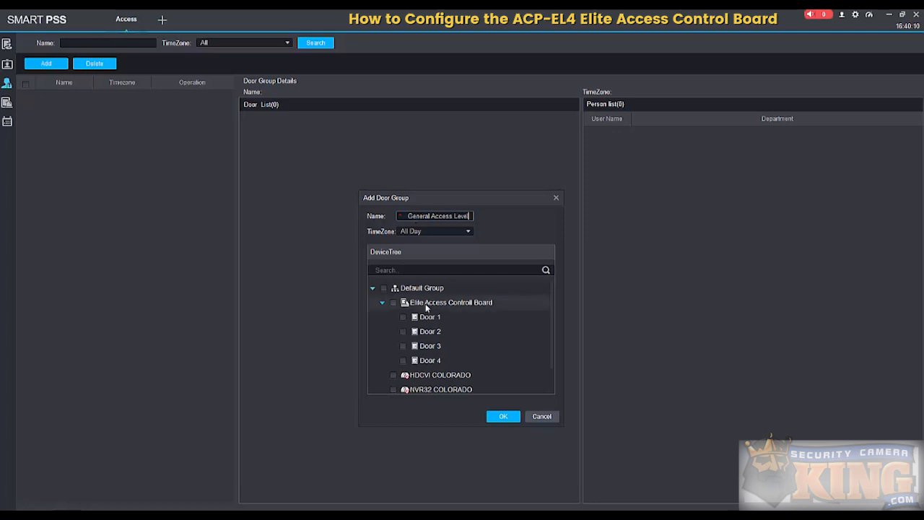
- Include Door 1, Door 3 and Door 4 in the door group and set its timezone to General Timezone
left_click(404, 317)
left_click(403, 346)
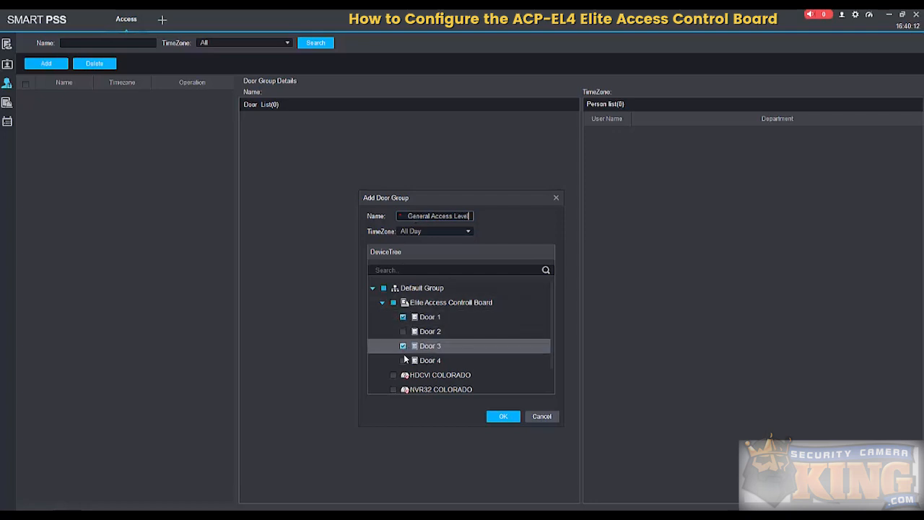
left_click(403, 360)
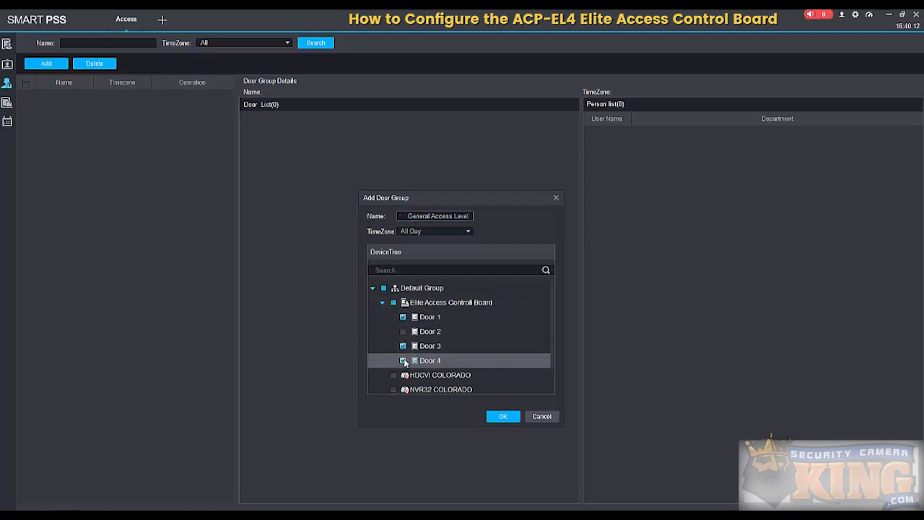
left_click(462, 233)
left_click(430, 254)
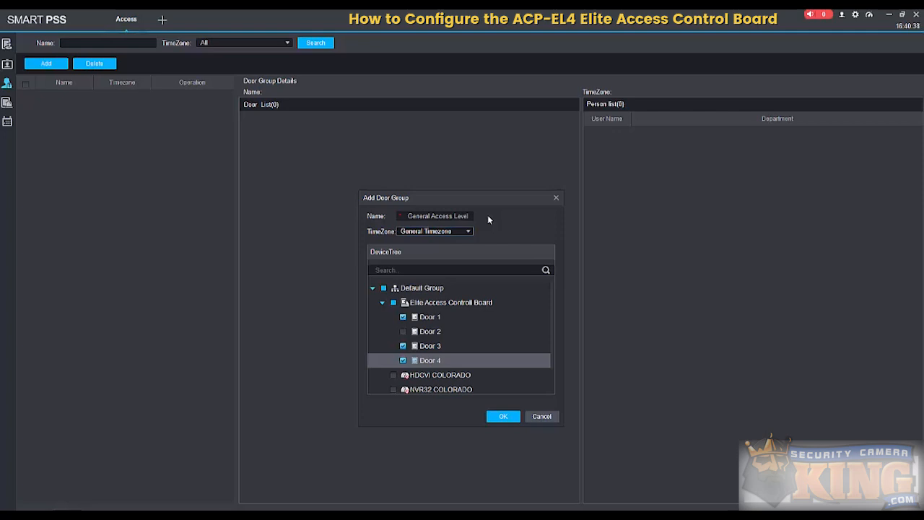
- Include Door 2 in the General Access Level door group and save the group
left_click_drag(497, 199, 476, 173)
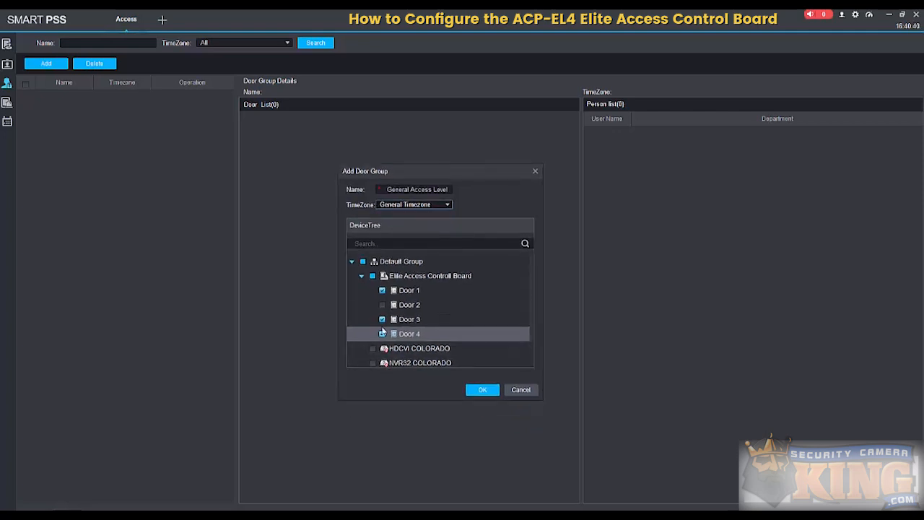
left_click(383, 306)
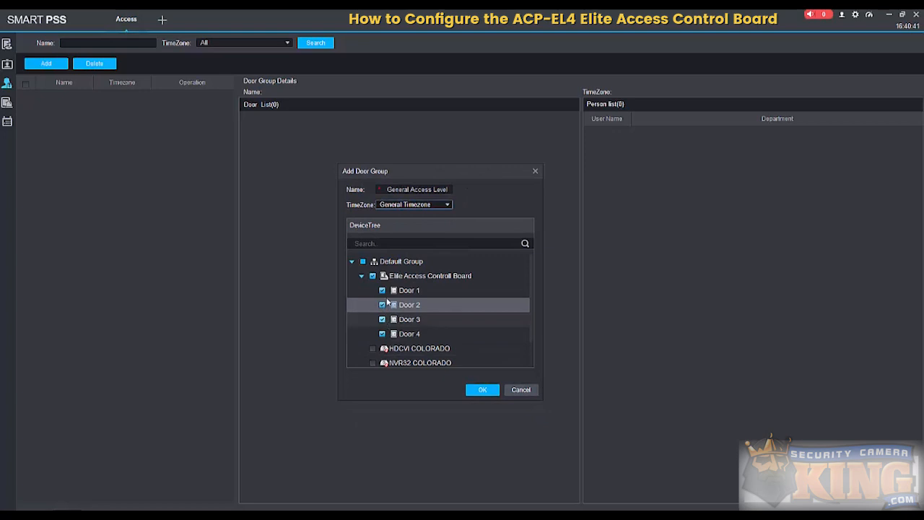
left_click(484, 390)
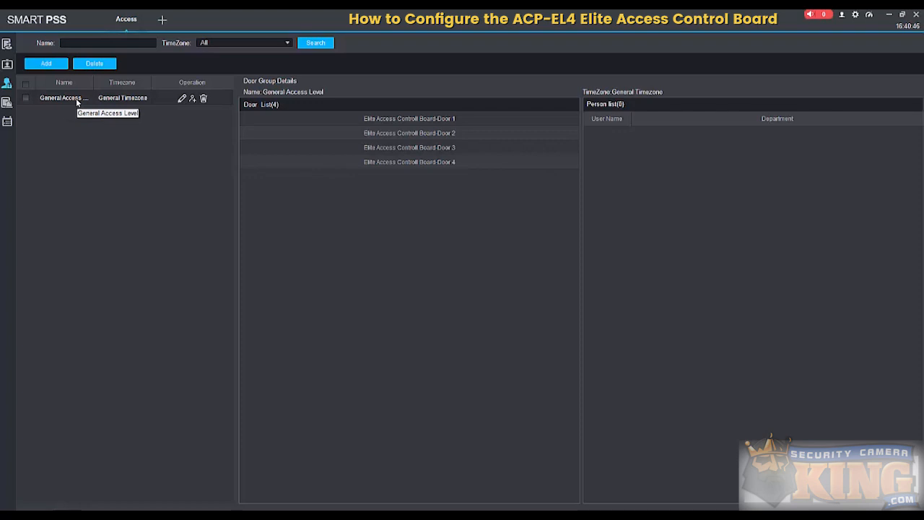
- Assign the General Access Level door group to the Default Department user under User Right, and open the access console
left_click(11, 86)
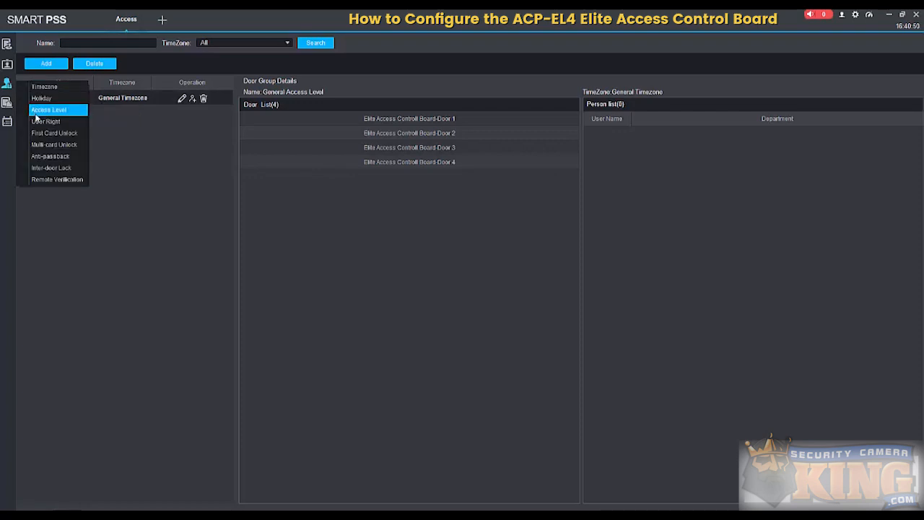
left_click(46, 121)
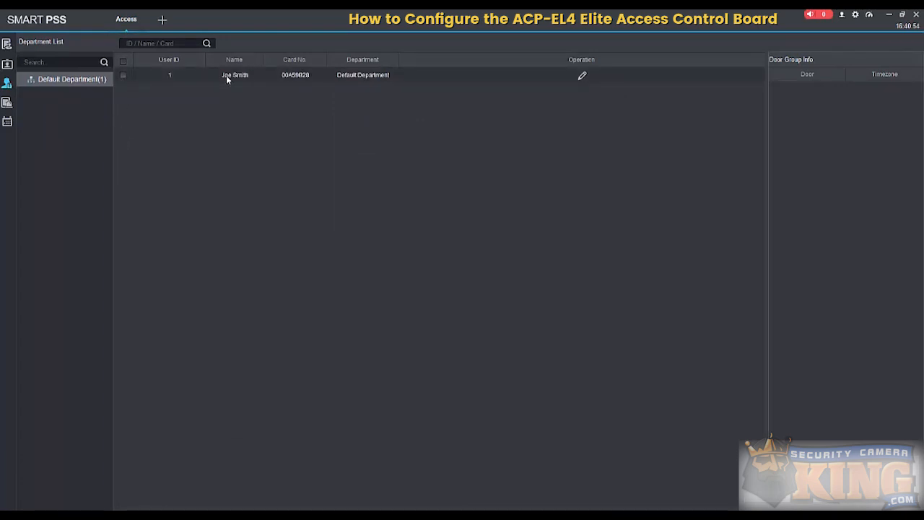
left_click(122, 75)
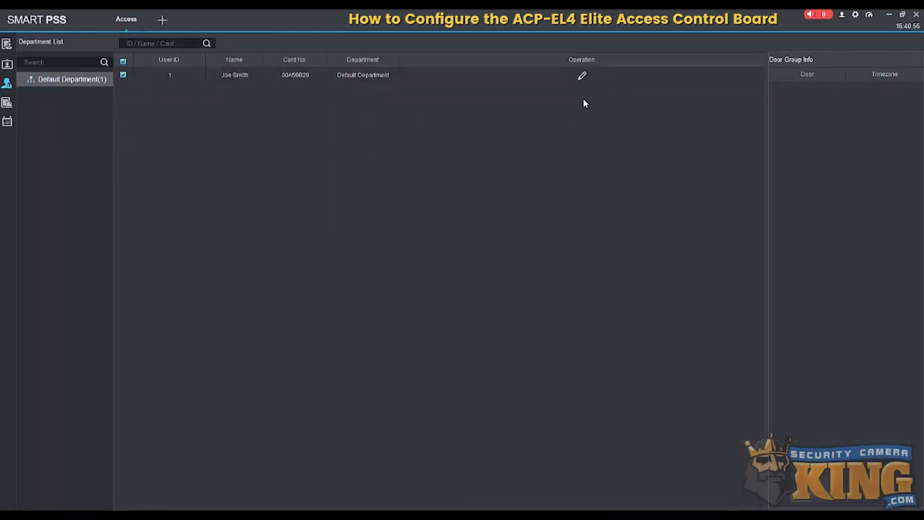
left_click(582, 75)
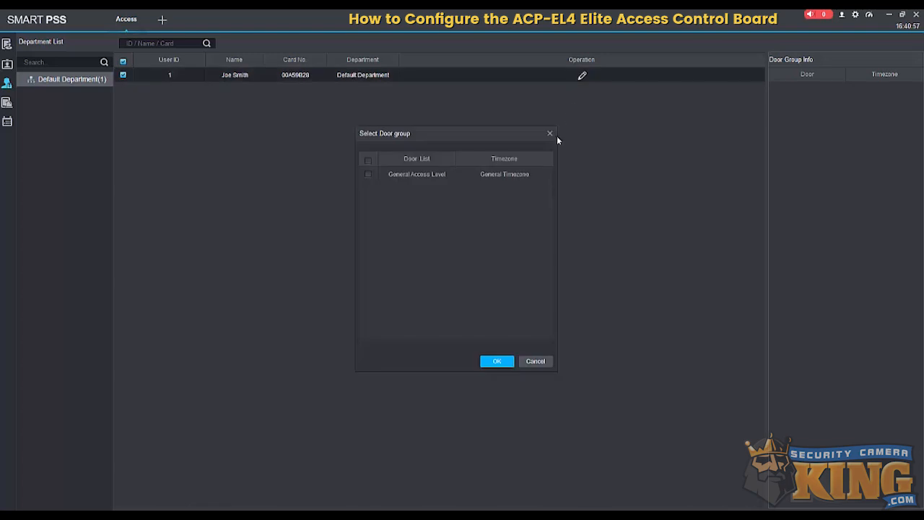
left_click(369, 176)
left_click(497, 361)
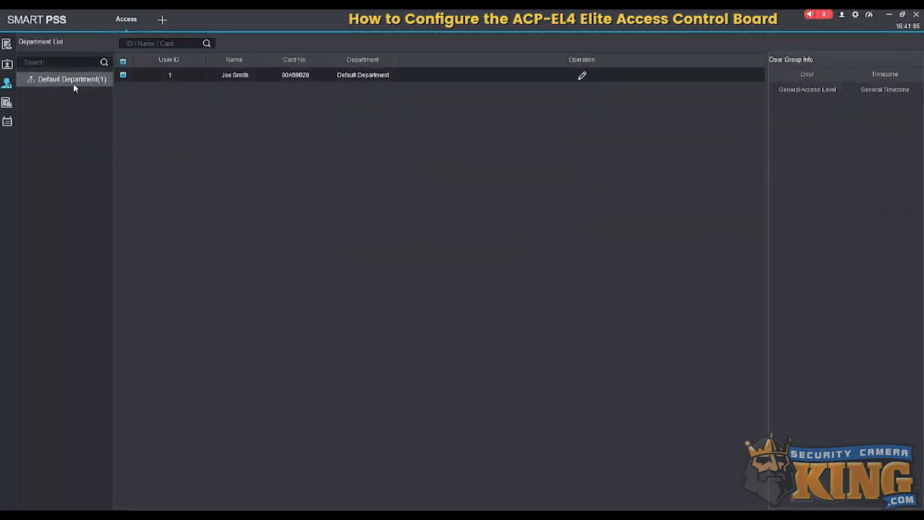
left_click(7, 45)
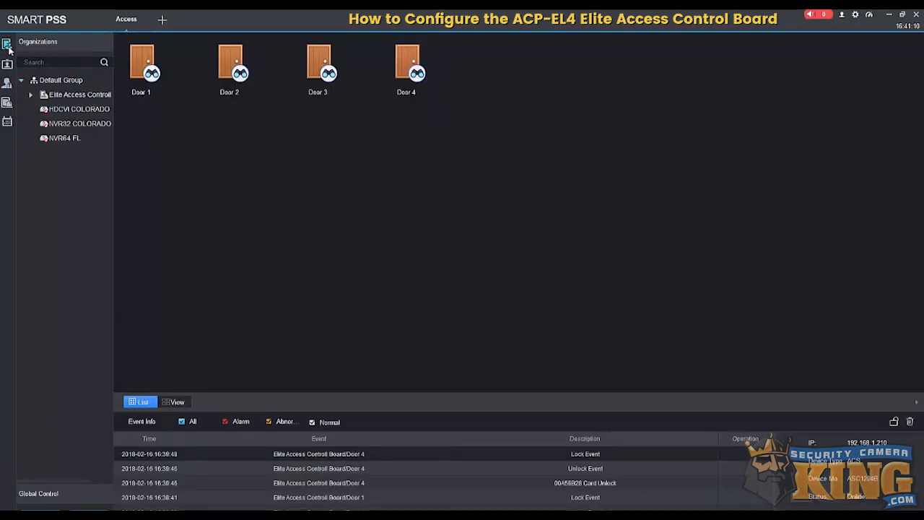